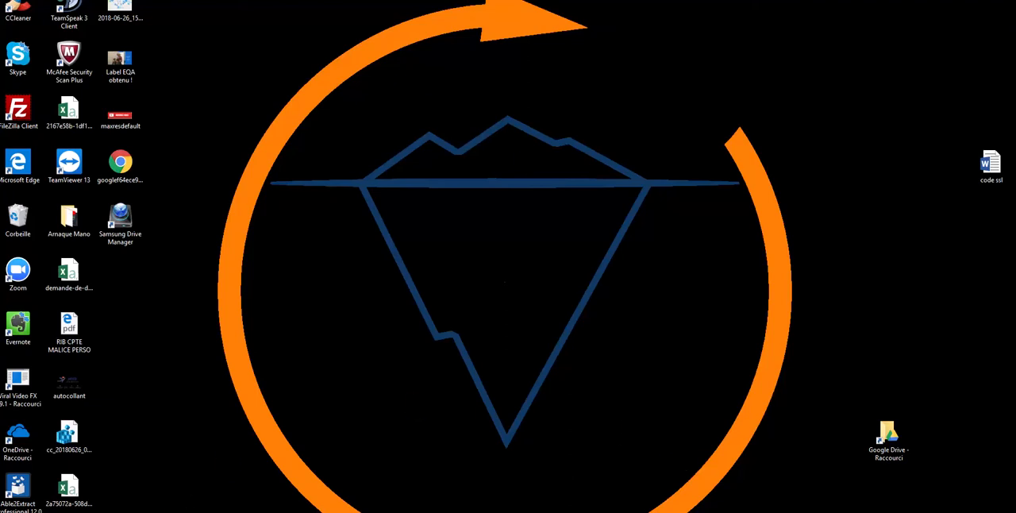
Switch to the browser window with Search Console and check which Google account is signed in
{"action": "mouse_move", "coordinate": [294, 512]}
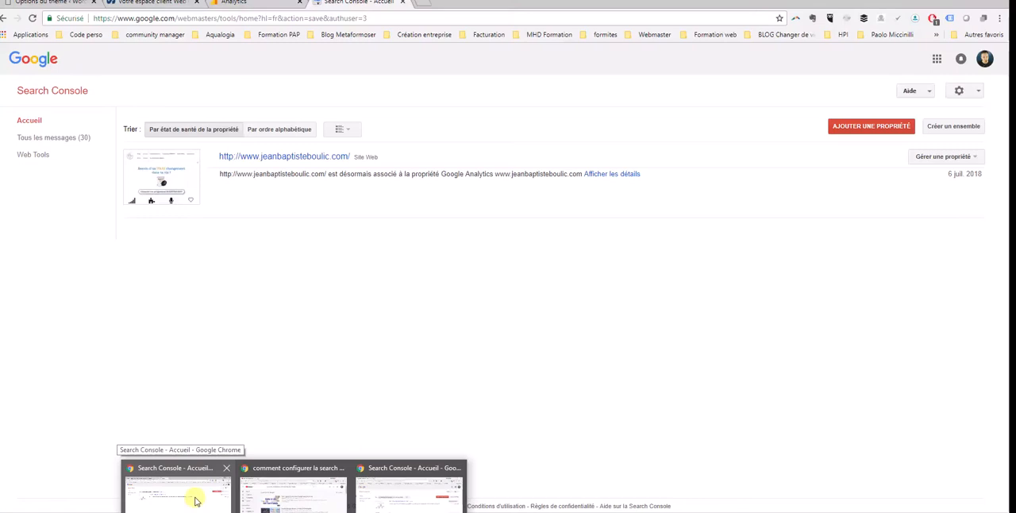
{"action": "left_click", "coordinate": [195, 500]}
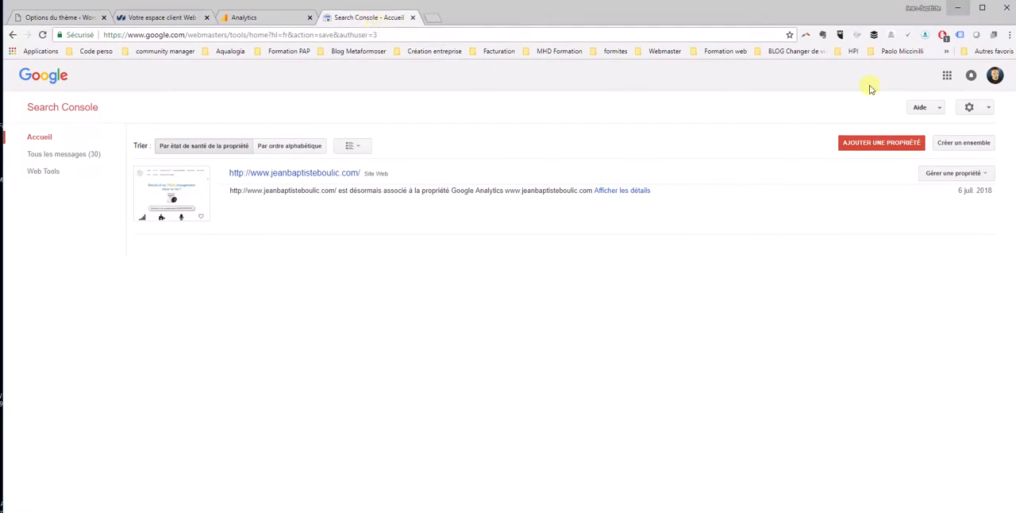
{"action": "left_click", "coordinate": [996, 77]}
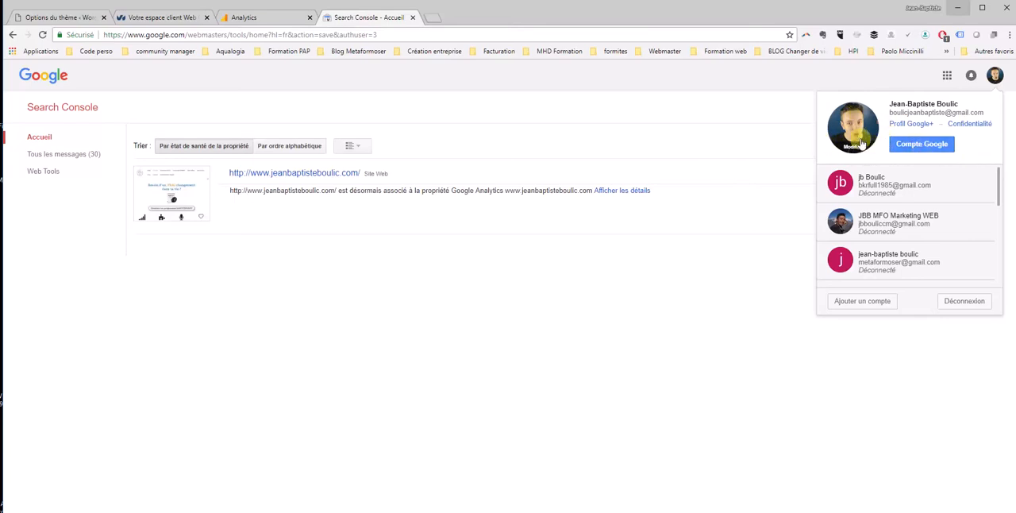
{"action": "left_click", "coordinate": [802, 134]}
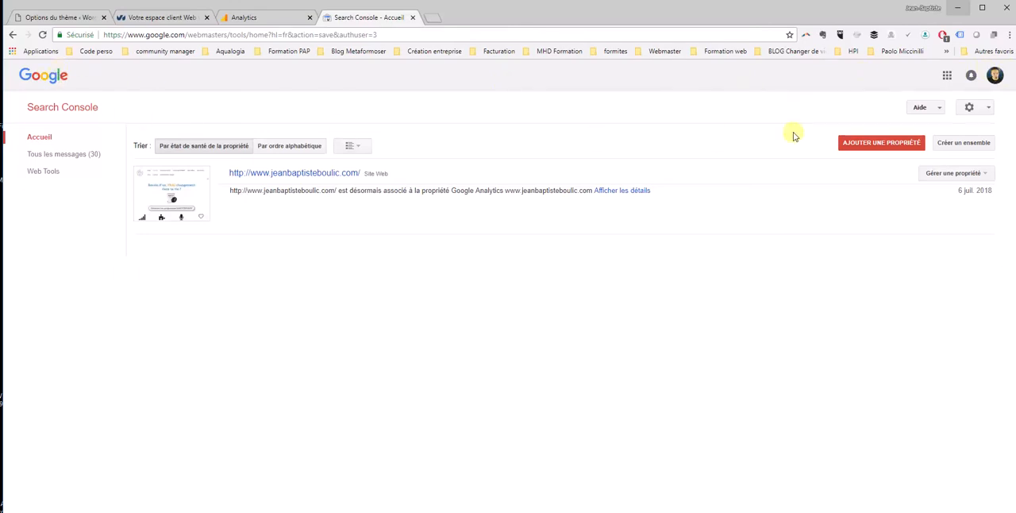
Start adding a website property in Search Console and copy the domain prendre-des-rdvs-en-porte-a-porte.fr from the WordPress page's address
{"action": "left_click", "coordinate": [881, 150]}
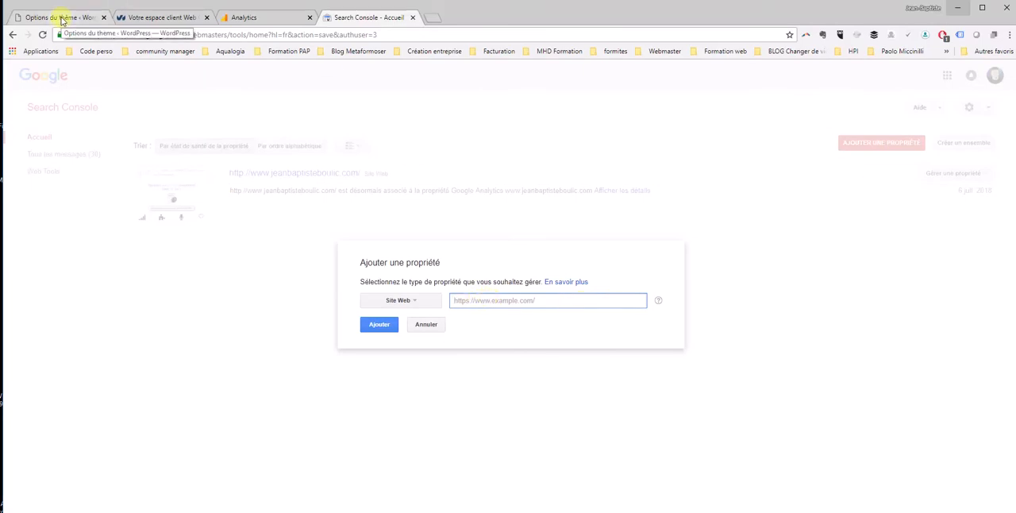
{"action": "left_click", "coordinate": [62, 20]}
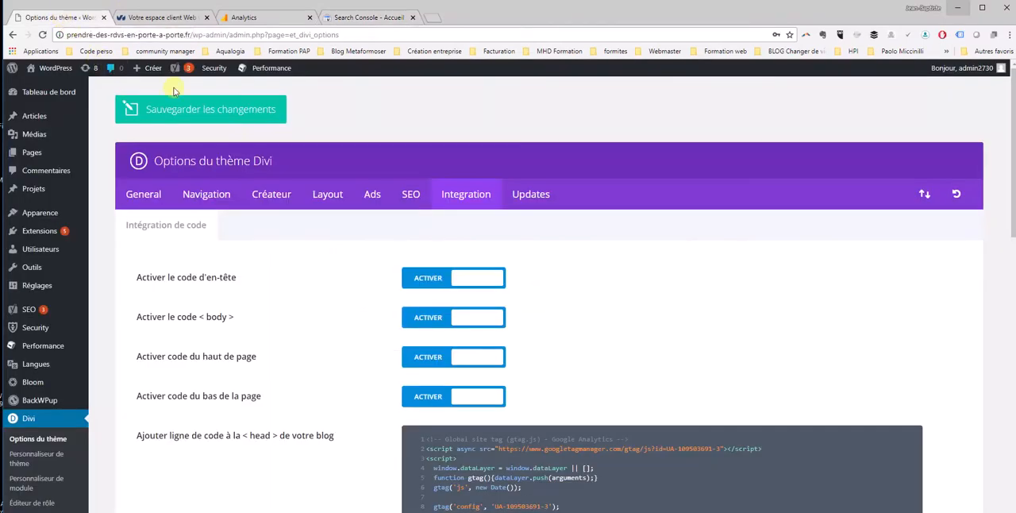
{"action": "left_click_drag", "start_coordinate": [191, 34], "coordinate": [67, 34]}
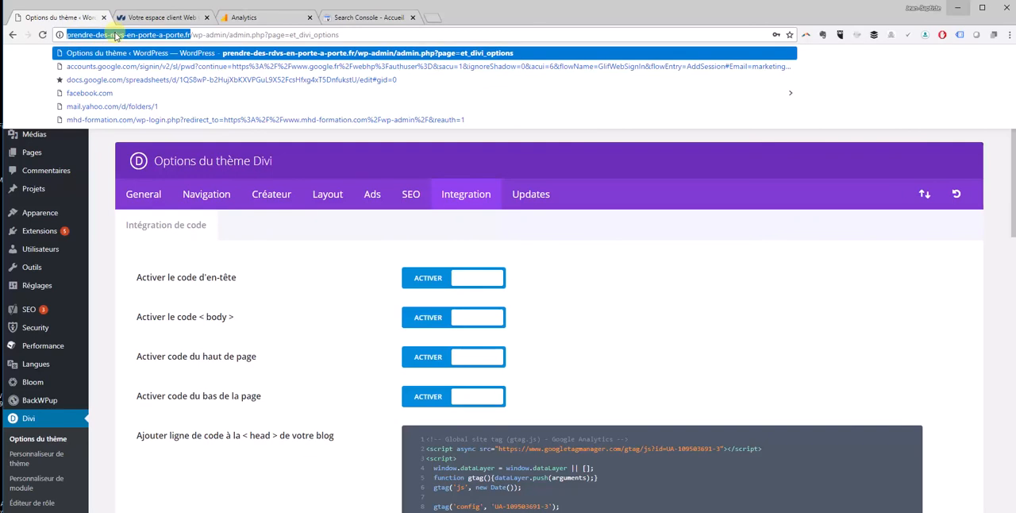
{"action": "right_click", "coordinate": [116, 37]}
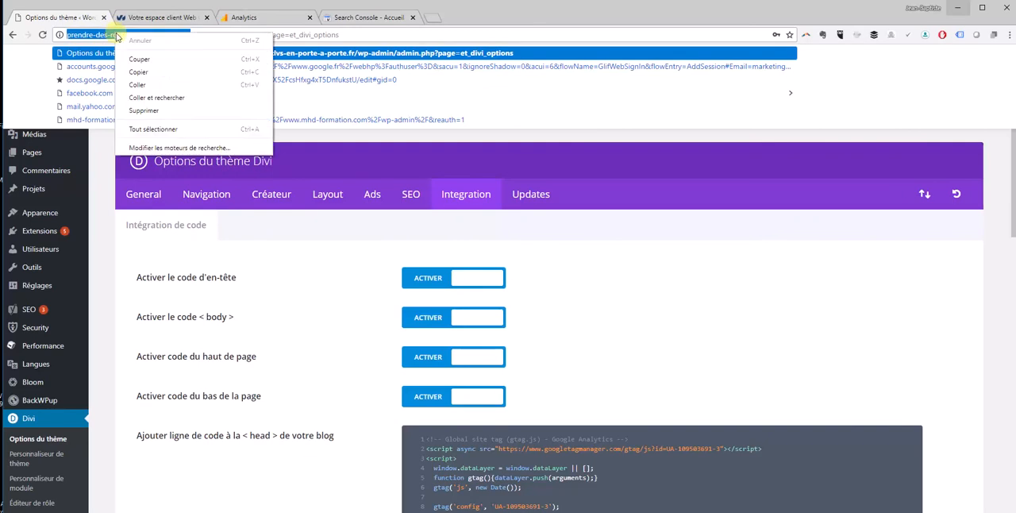
{"action": "left_click", "coordinate": [144, 72]}
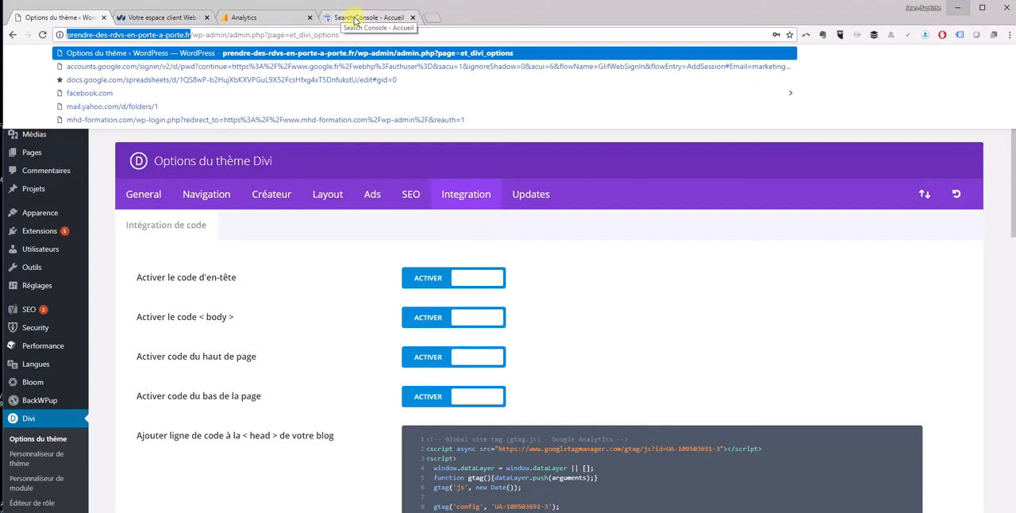
{"action": "left_click", "coordinate": [357, 17]}
{"action": "right_click", "coordinate": [477, 300]}
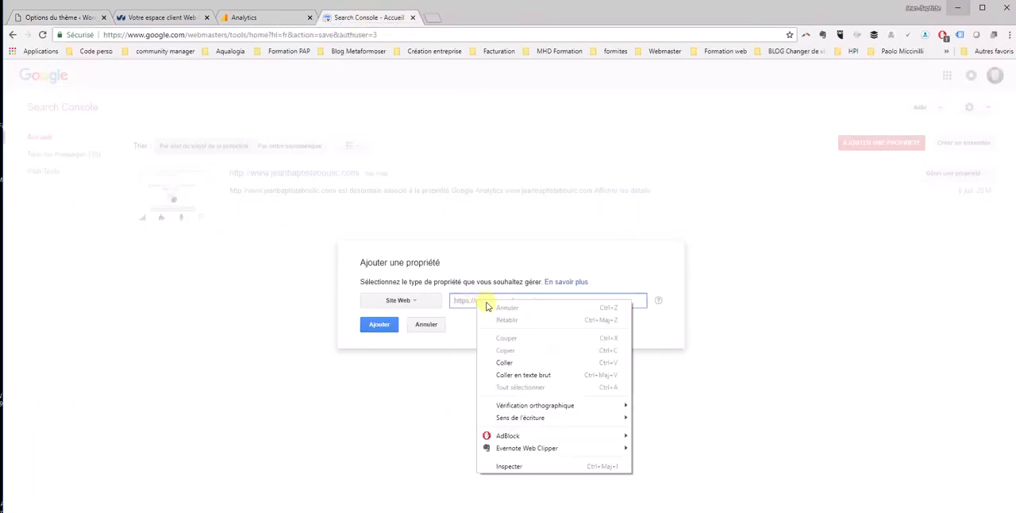
{"action": "left_click", "coordinate": [520, 366]}
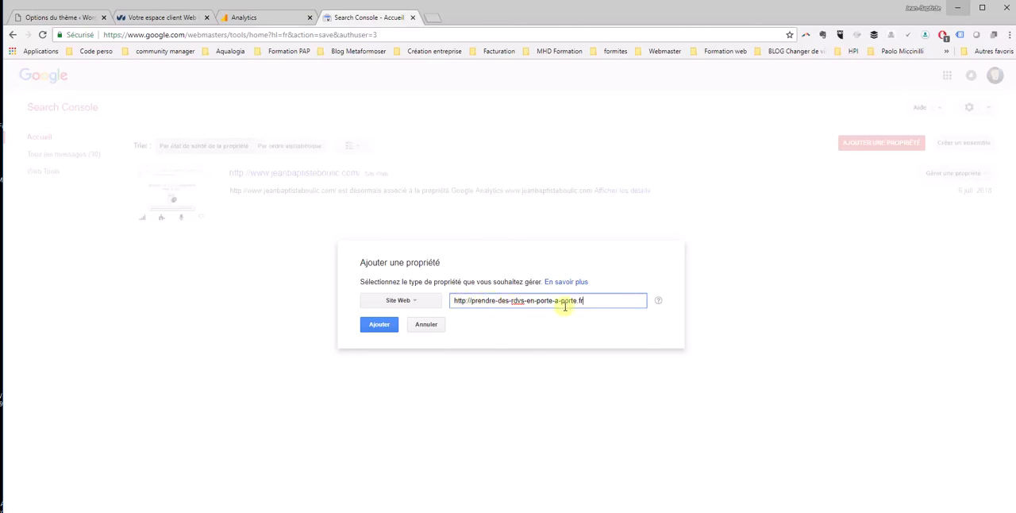
{"action": "left_click", "coordinate": [380, 325]}
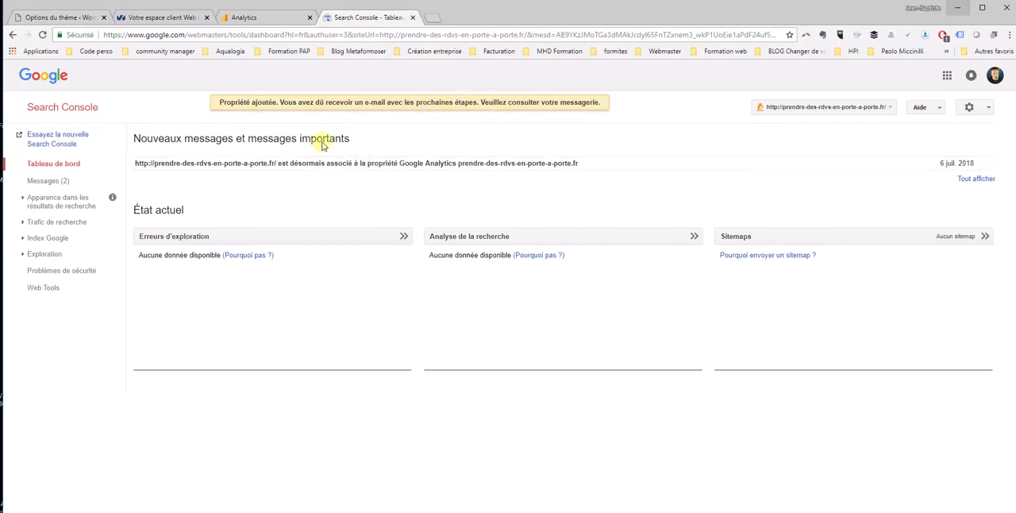
{"action": "left_click", "coordinate": [57, 111]}
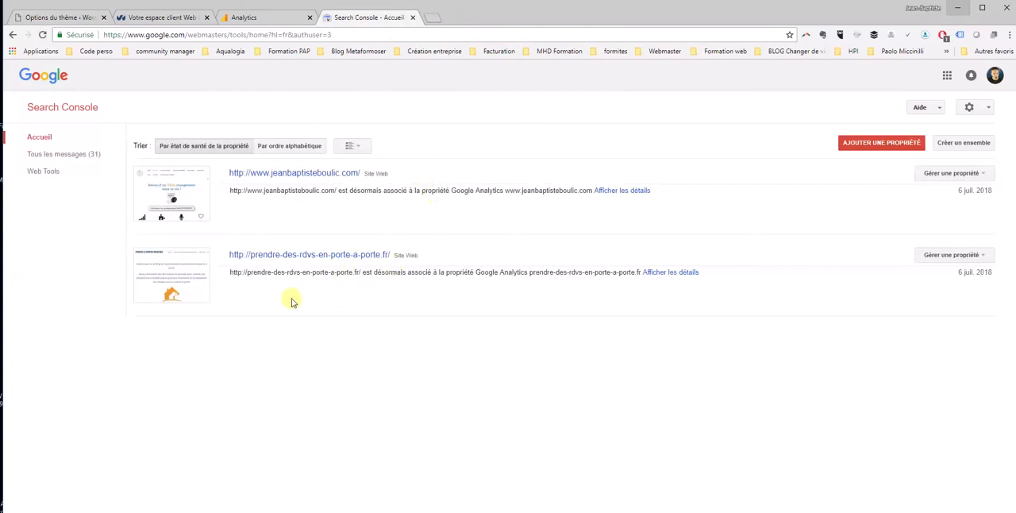
Switch to the OVH customer area and view the general information of the domain prendre-des-rdvs-en-porte-a-porte.fr
{"action": "left_click", "coordinate": [159, 20]}
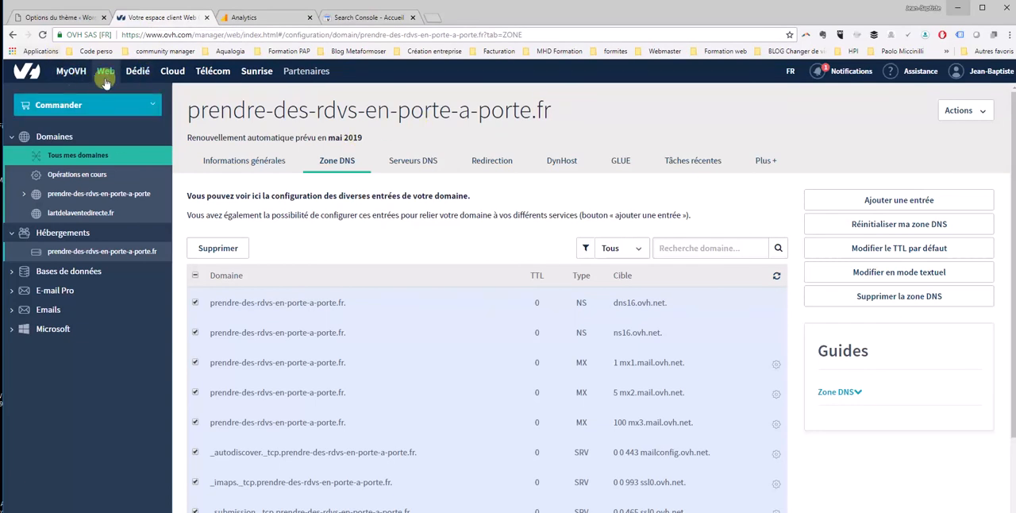
{"action": "scroll", "coordinate": [474, 131], "scroll_direction": "down", "scroll_amount": 2}
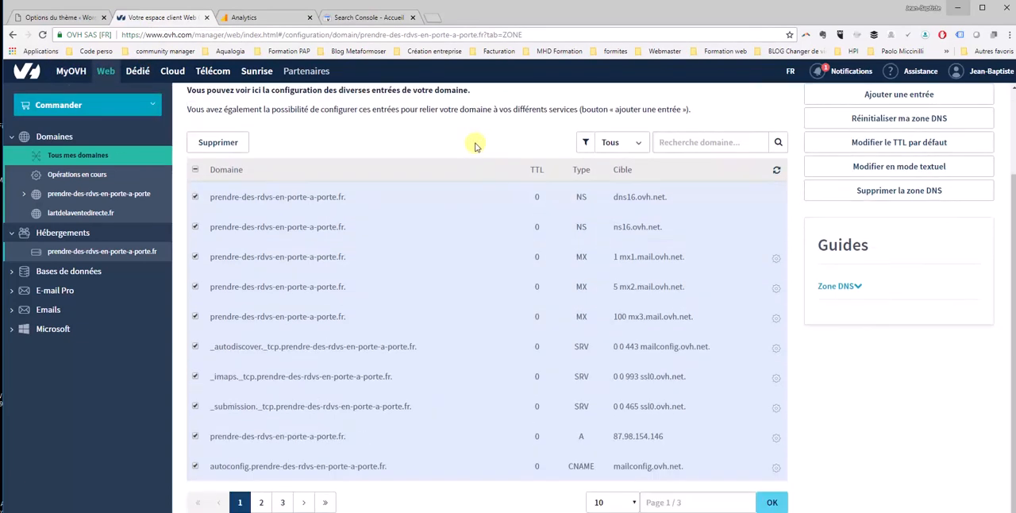
{"action": "scroll", "coordinate": [478, 139], "scroll_direction": "up", "scroll_amount": 2}
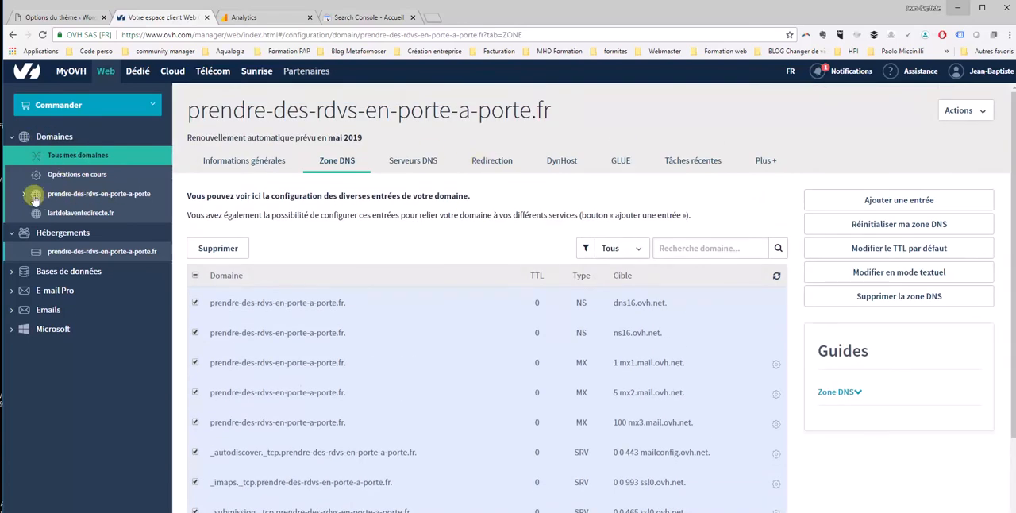
{"action": "left_click", "coordinate": [90, 197]}
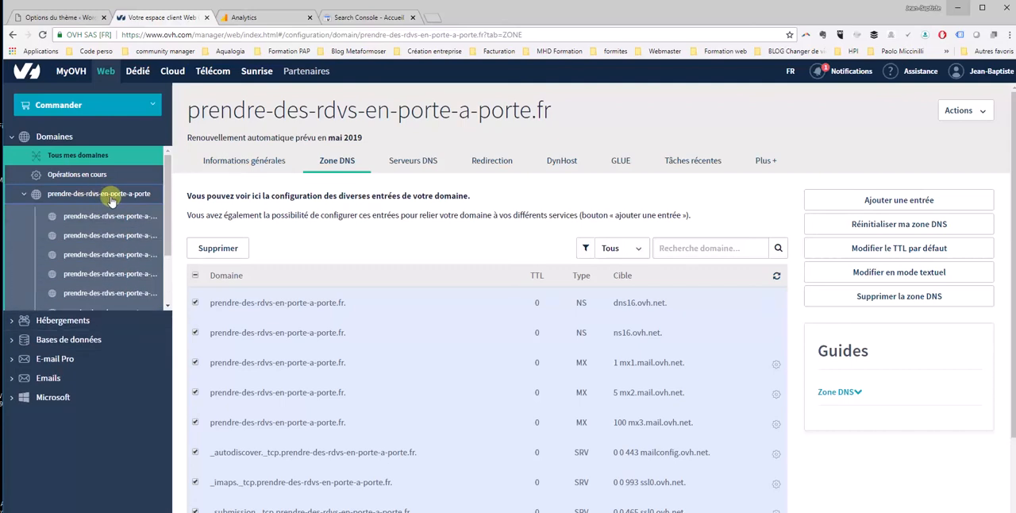
{"action": "left_click", "coordinate": [115, 197]}
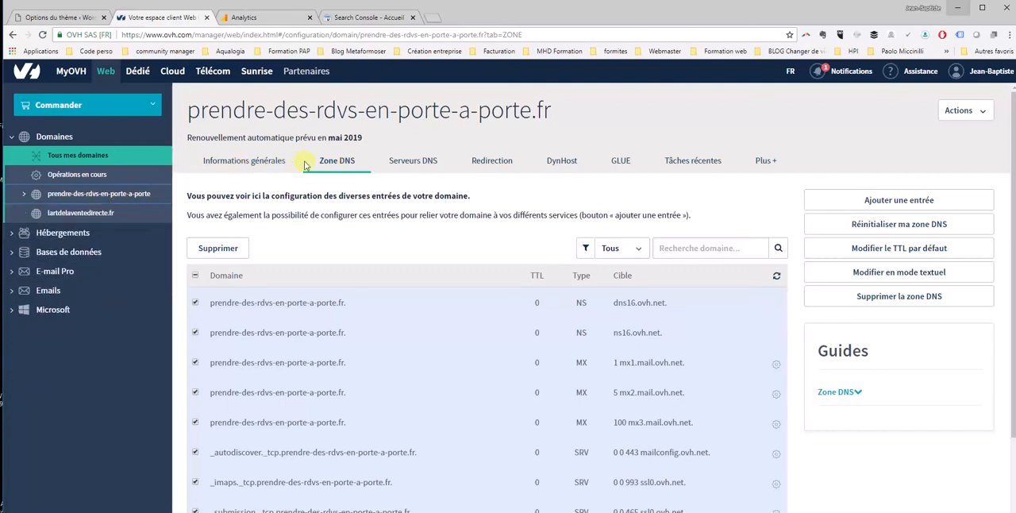
{"action": "left_click", "coordinate": [243, 161]}
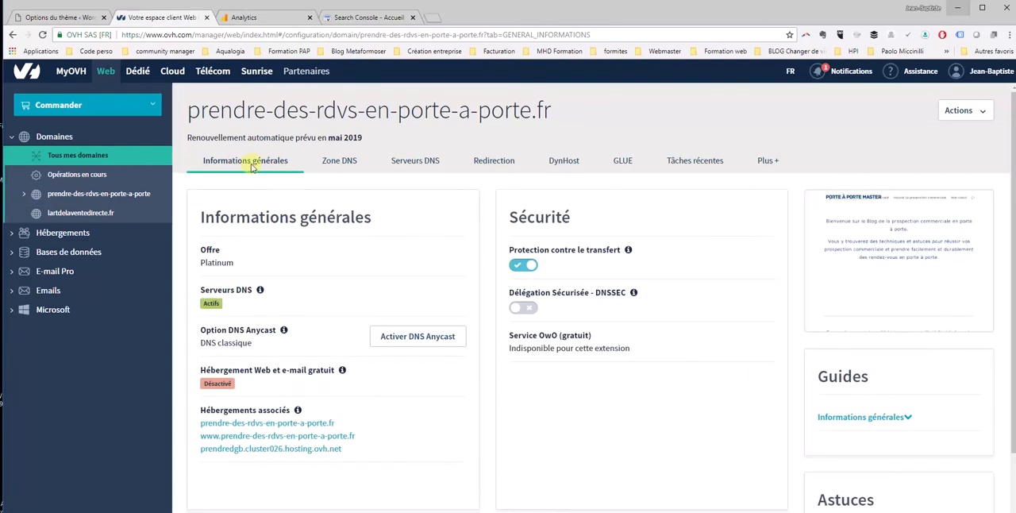
Show the DNS zone of the domain and select all entries listed on its first page
{"action": "left_click", "coordinate": [344, 162]}
{"action": "scroll", "coordinate": [345, 183], "scroll_direction": "down", "scroll_amount": 1}
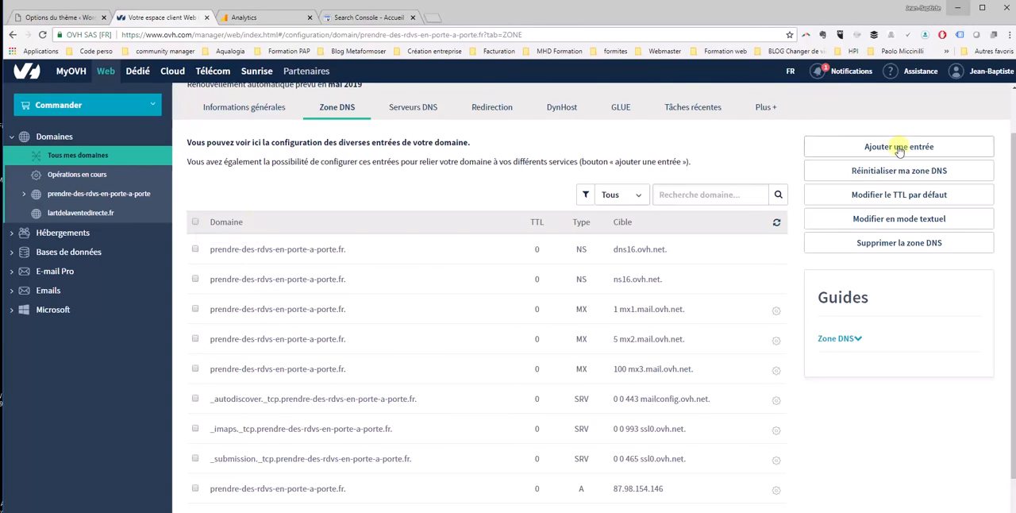
{"action": "left_click", "coordinate": [196, 222]}
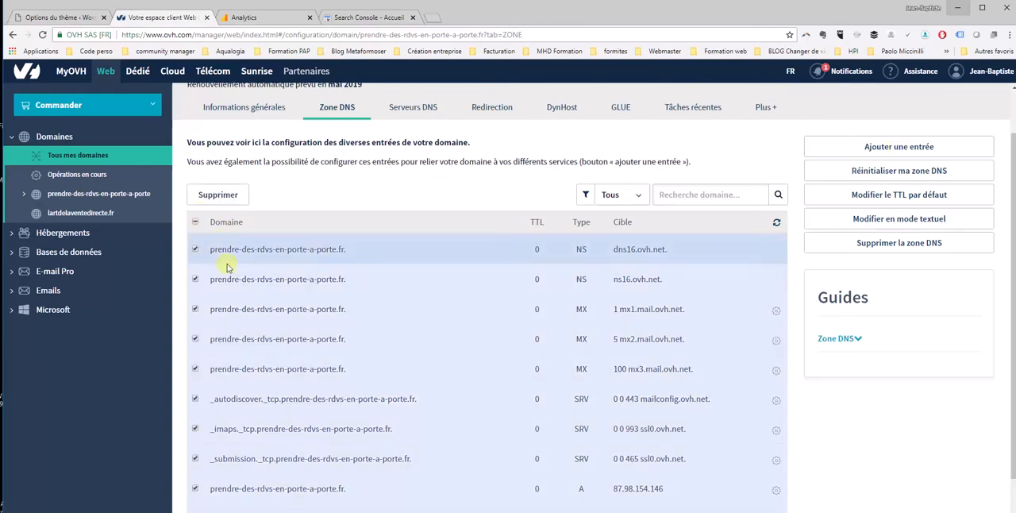
{"action": "scroll", "coordinate": [754, 186], "scroll_direction": "up", "scroll_amount": 1}
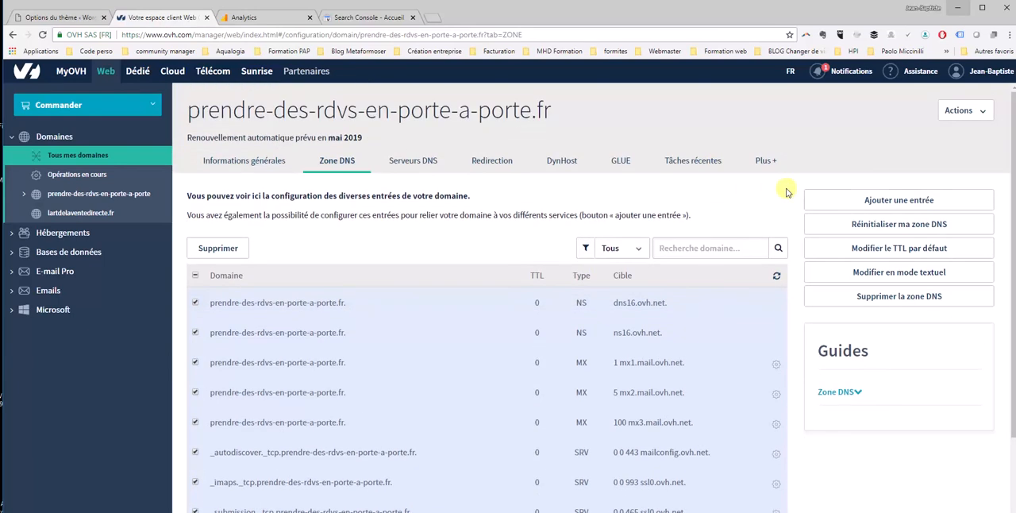
Examine the form for adding a TXT entry to the DNS zone and close it without saving
{"action": "left_click", "coordinate": [880, 202]}
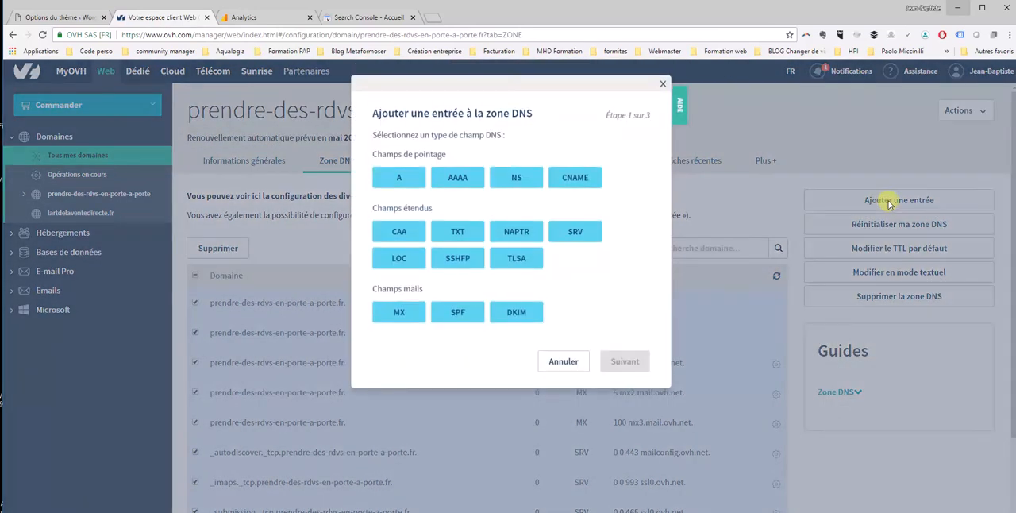
{"action": "left_click", "coordinate": [461, 231]}
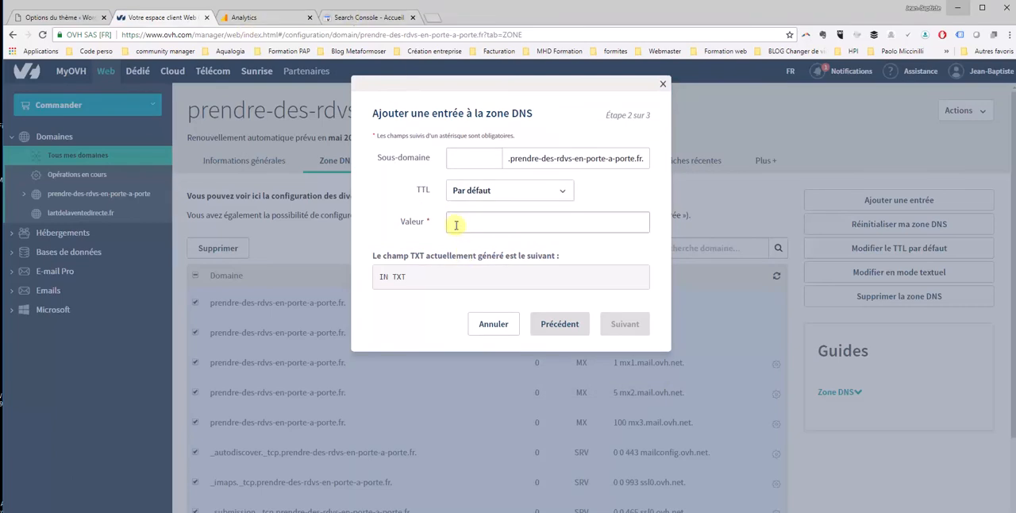
{"action": "left_click", "coordinate": [456, 224]}
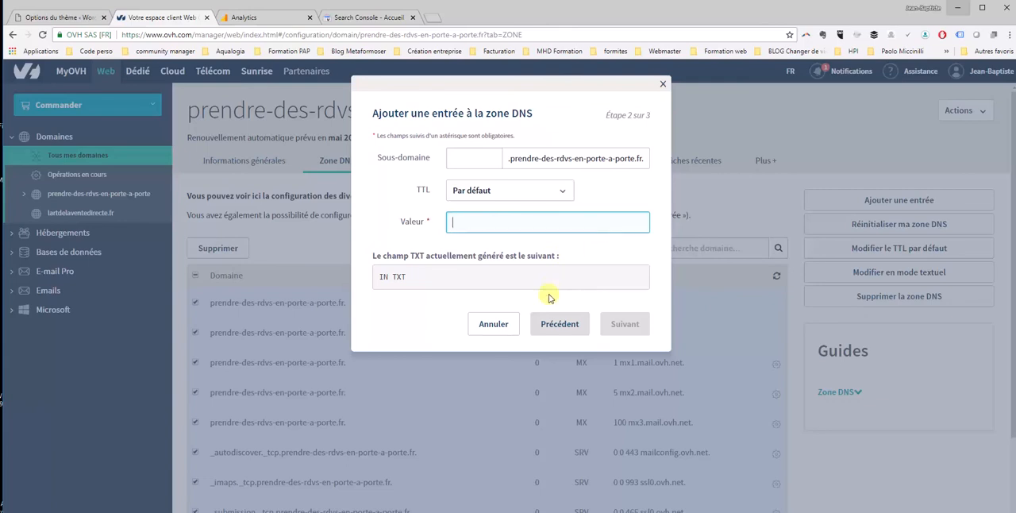
{"action": "left_click", "coordinate": [663, 83]}
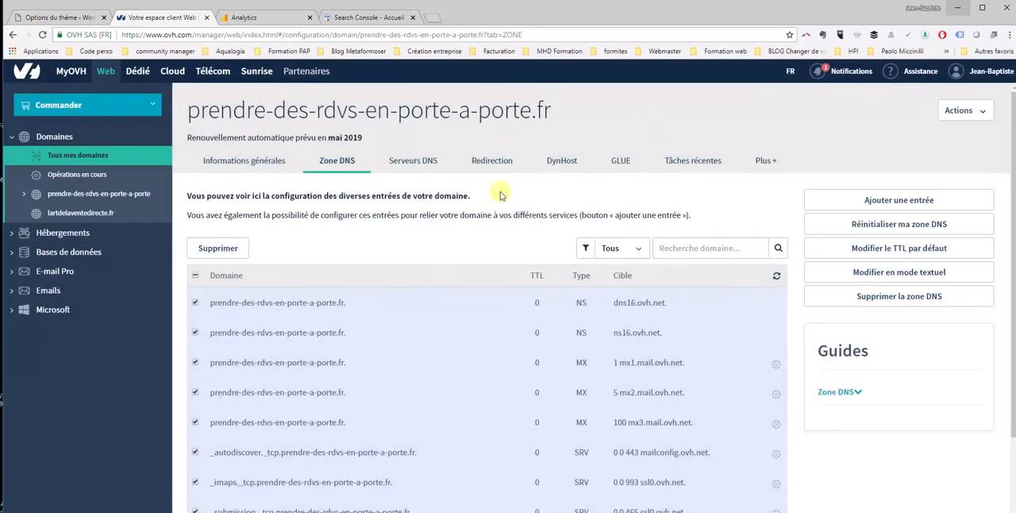
Review the property list in Search Console and return to the Google Analytics administration page
{"action": "left_click", "coordinate": [263, 17]}
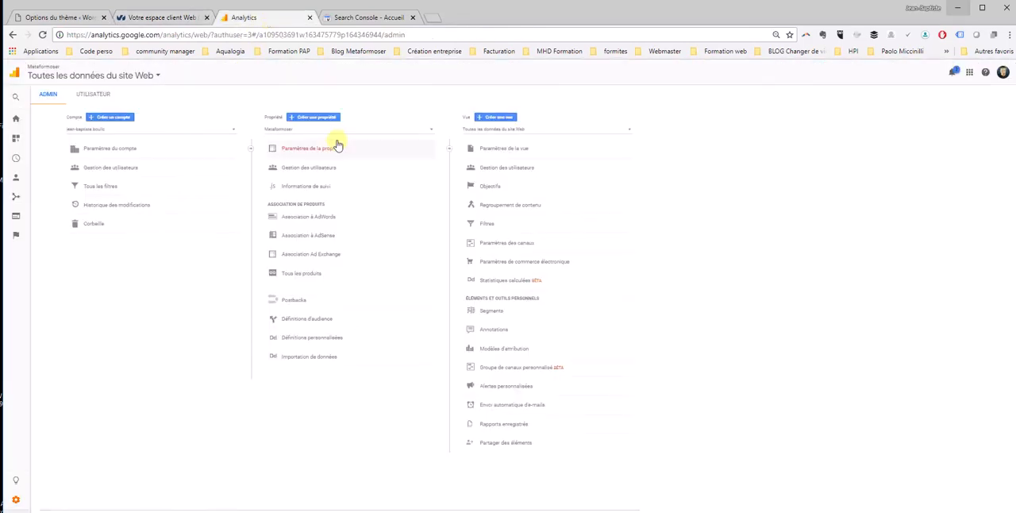
{"action": "left_click", "coordinate": [357, 19]}
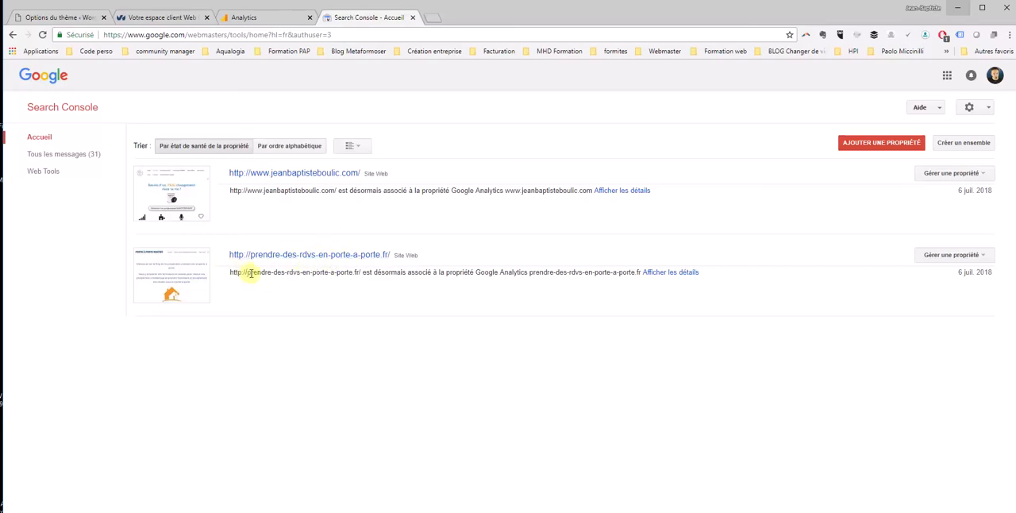
{"action": "left_click", "coordinate": [264, 17]}
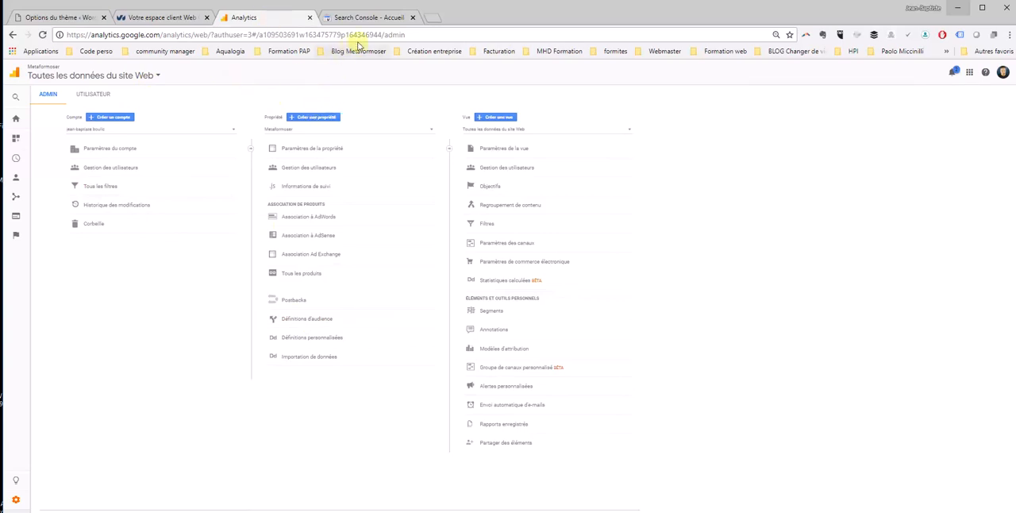
{"action": "left_click", "coordinate": [317, 121]}
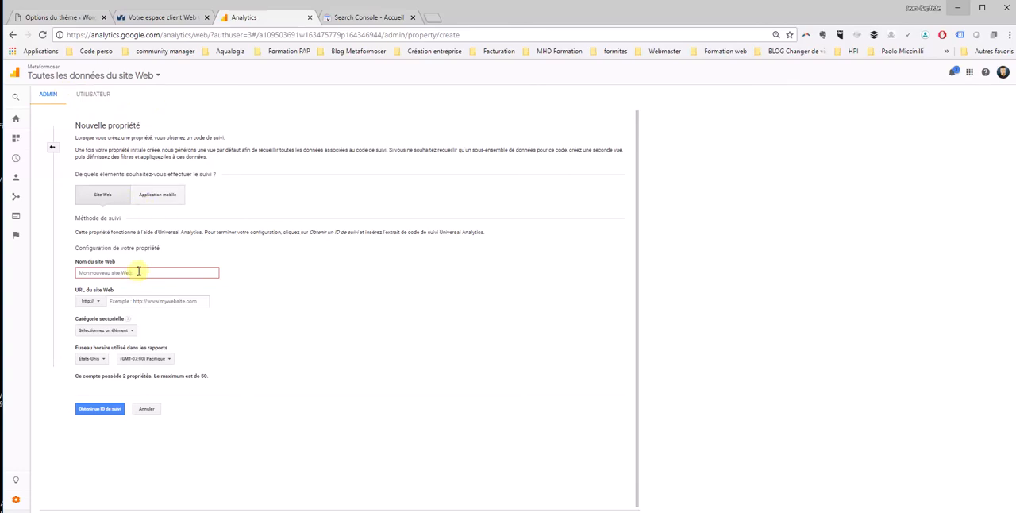
{"action": "right_click", "coordinate": [149, 272]}
{"action": "left_click", "coordinate": [186, 332]}
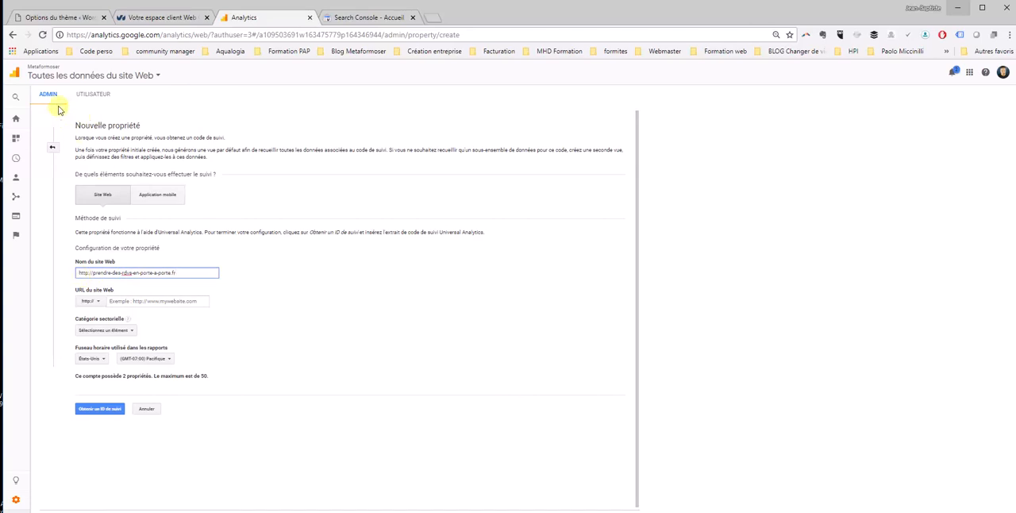
{"action": "left_click", "coordinate": [53, 148]}
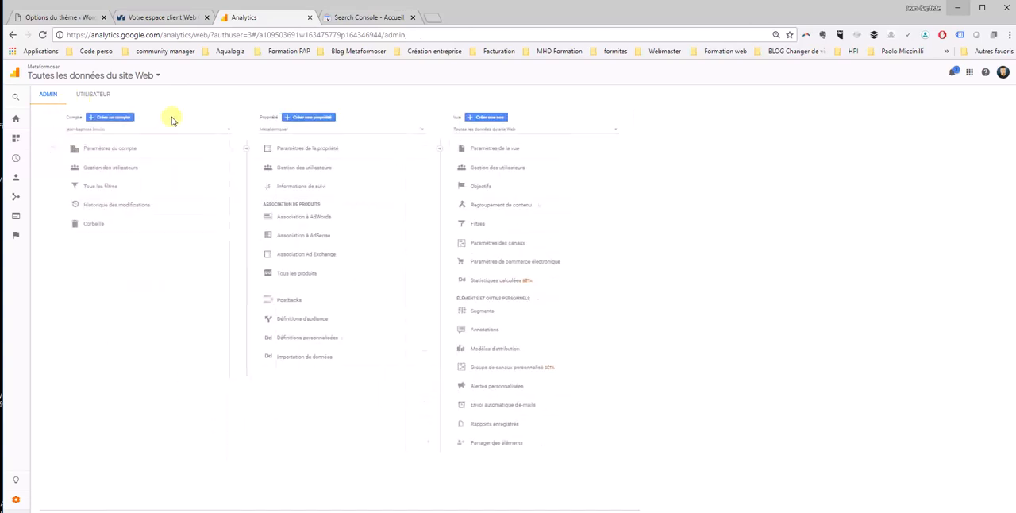
{"action": "left_click", "coordinate": [310, 117]}
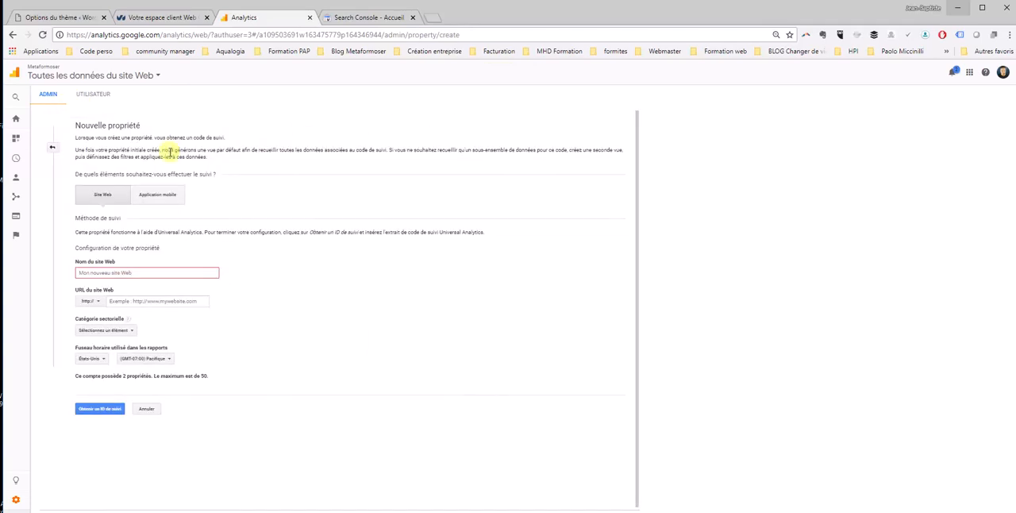
{"action": "right_click", "coordinate": [123, 273]}
{"action": "left_click", "coordinate": [163, 338]}
{"action": "left_click", "coordinate": [139, 301]}
{"action": "right_click", "coordinate": [130, 300]}
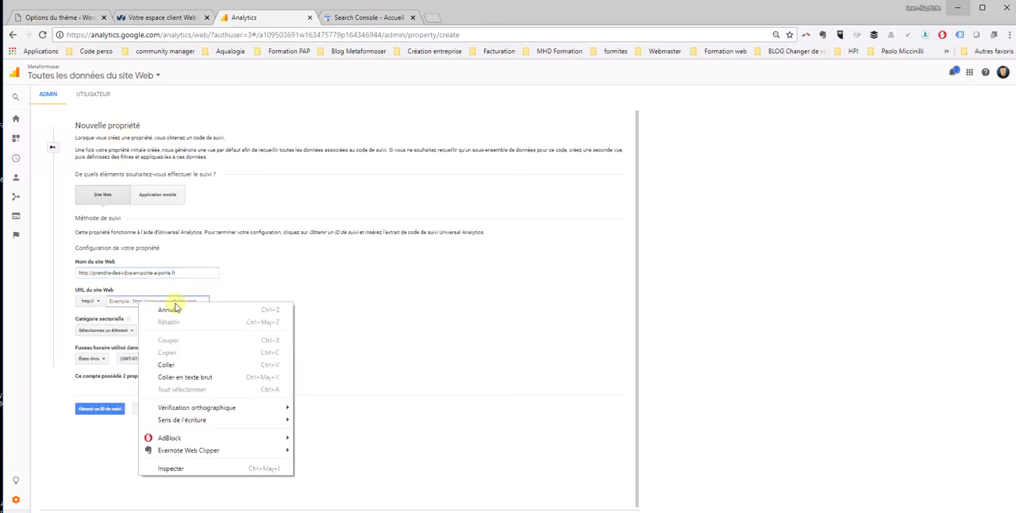
{"action": "left_click", "coordinate": [179, 364]}
{"action": "left_click_drag", "start_coordinate": [124, 301], "coordinate": [87, 301]}
{"action": "key", "text": "BackSpace"}
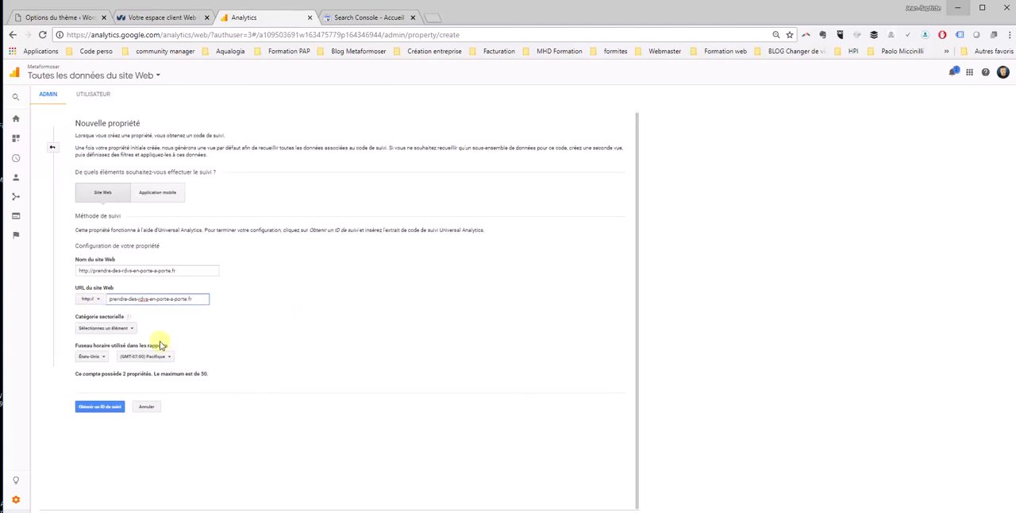
Set the new property's industry category to Commerce et industrie and its time zone country to France, and request its tracking ID
{"action": "left_click", "coordinate": [123, 330]}
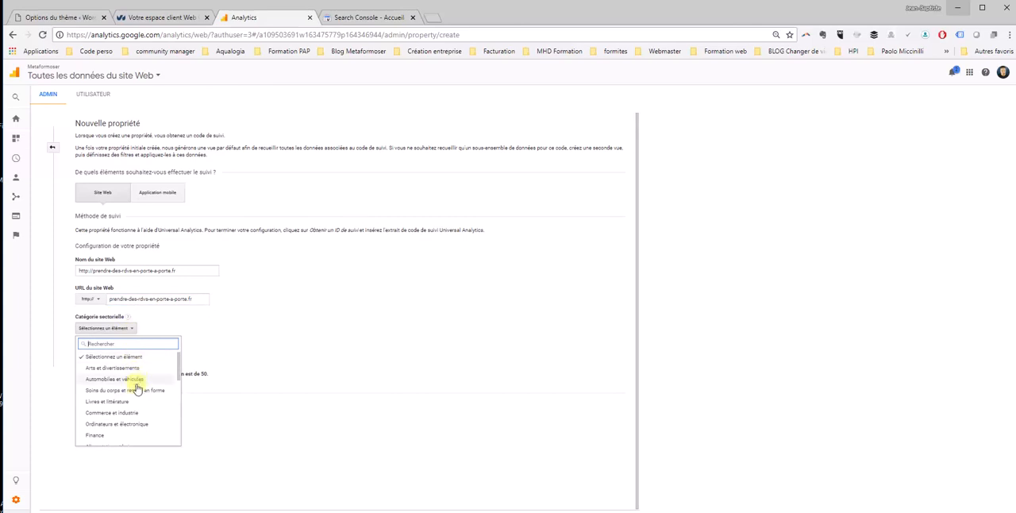
{"action": "scroll", "coordinate": [112, 397], "scroll_direction": "down", "scroll_amount": 1}
{"action": "left_click", "coordinate": [130, 359]}
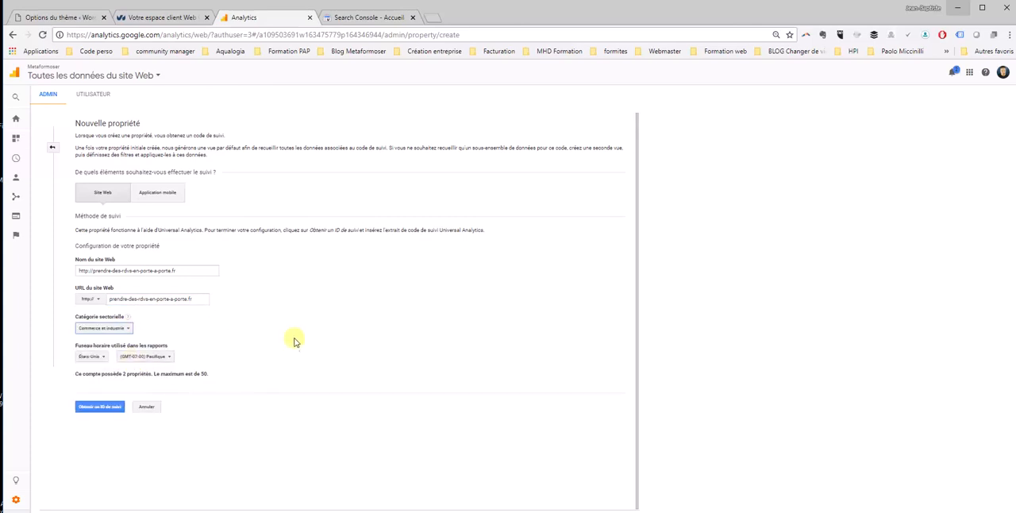
{"action": "left_click", "coordinate": [98, 356]}
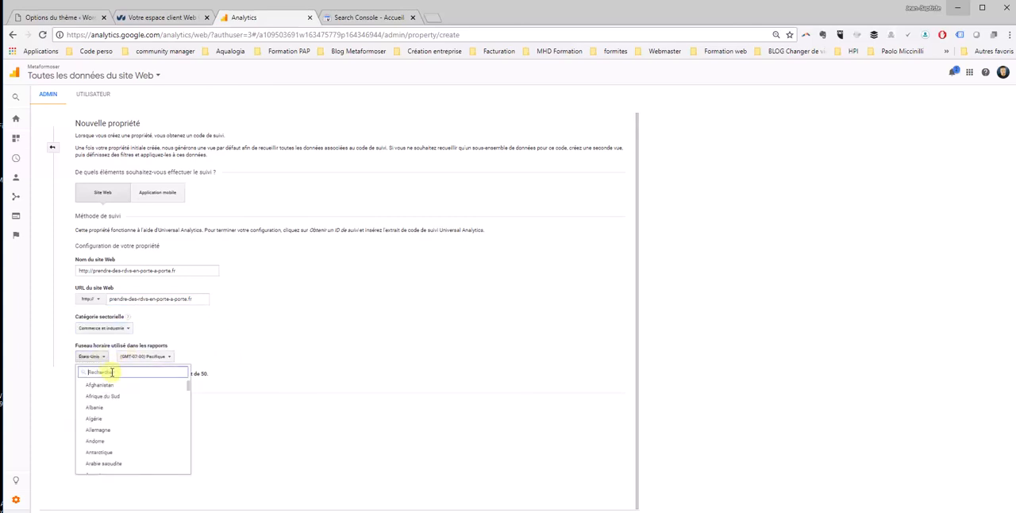
{"action": "type", "text": "fr"}
{"action": "left_click", "coordinate": [96, 397]}
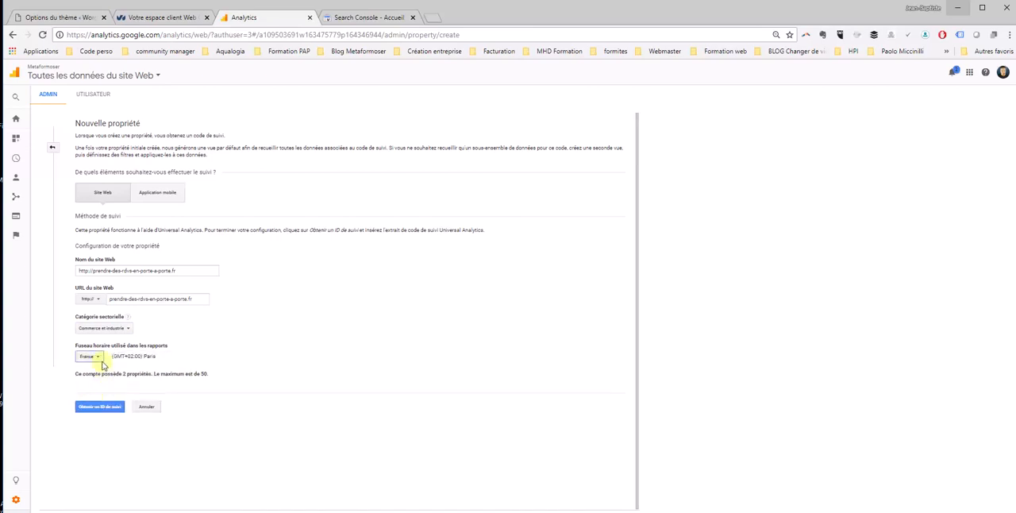
{"action": "left_click", "coordinate": [101, 412]}
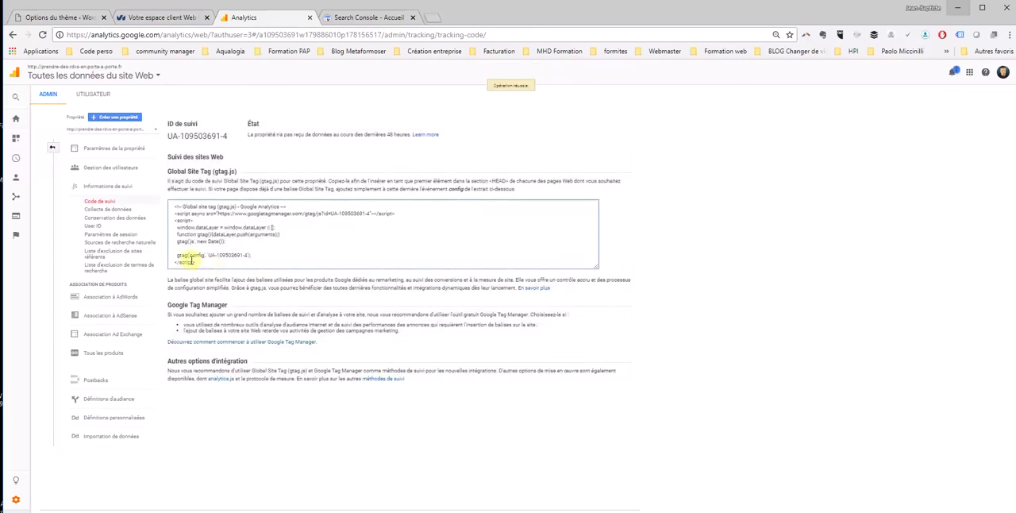
Copy the entire Global Site Tag (gtag.js) snippet of the new Analytics property
{"action": "left_click_drag", "start_coordinate": [199, 263], "coordinate": [170, 197]}
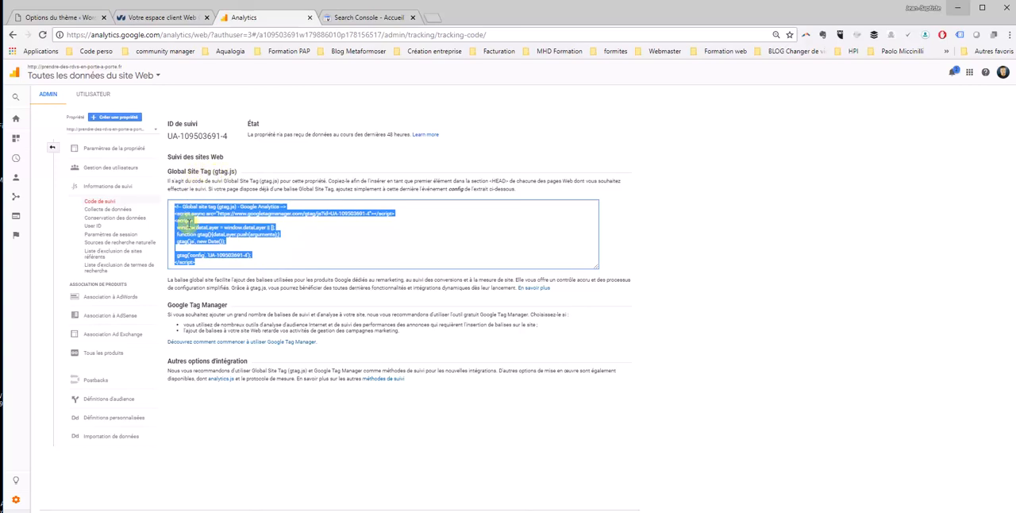
{"action": "right_click", "coordinate": [189, 221]}
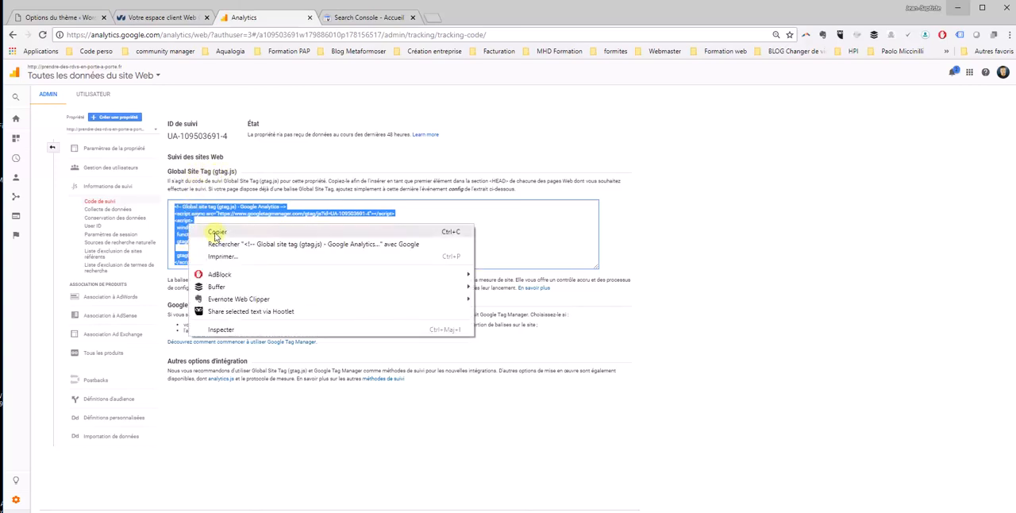
{"action": "left_click", "coordinate": [218, 232]}
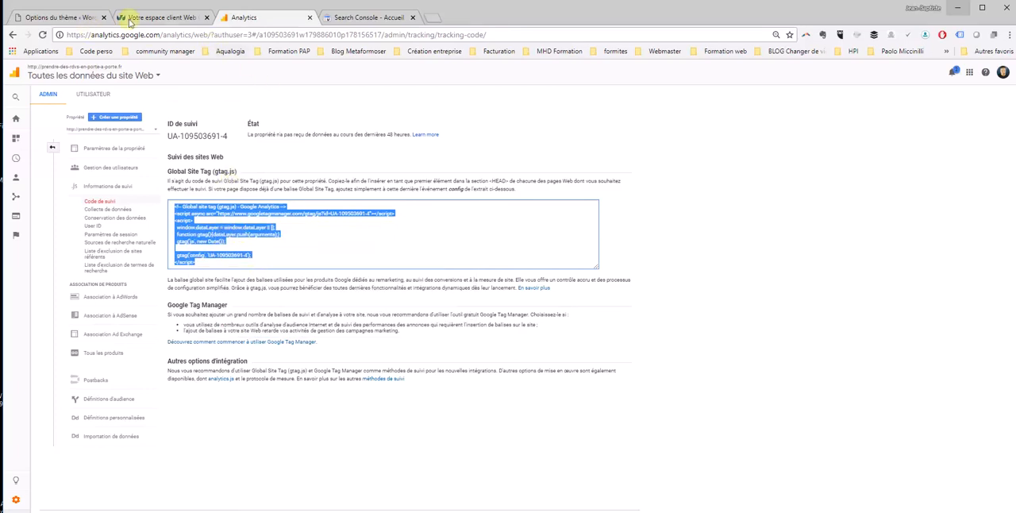
Switch to WordPress and replace all the head code in Divi's integration options with the copied Google Analytics snippet
{"action": "left_click", "coordinate": [54, 17]}
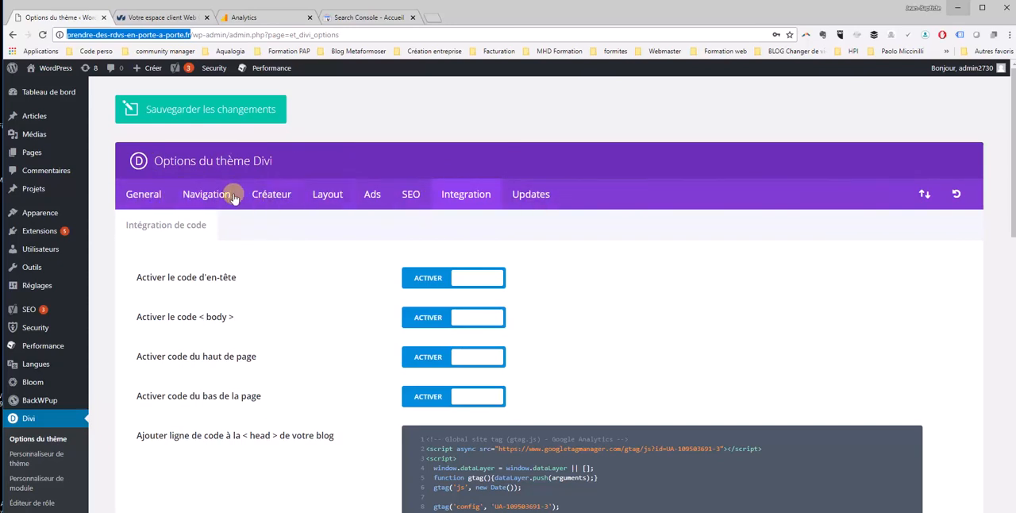
{"action": "left_click", "coordinate": [467, 196]}
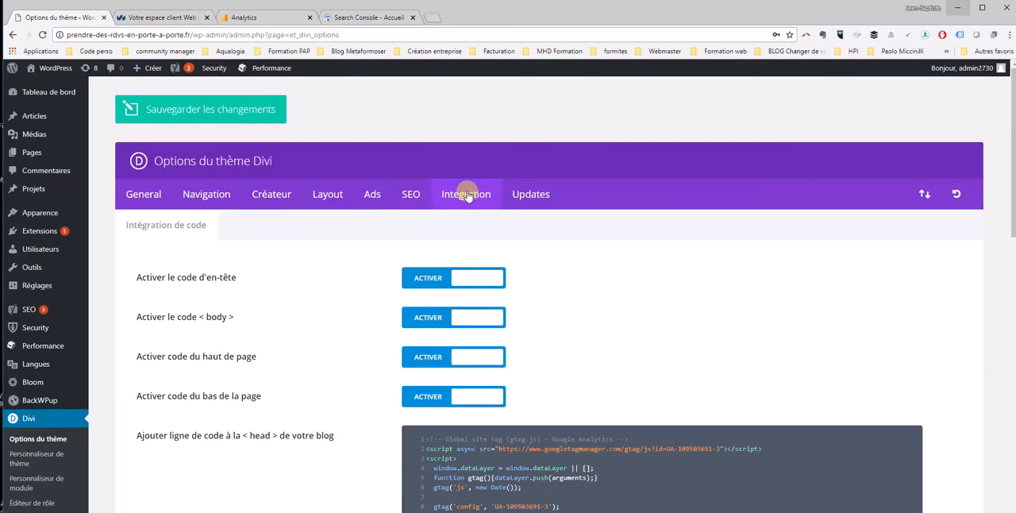
{"action": "scroll", "coordinate": [476, 234], "scroll_direction": "down", "scroll_amount": 2}
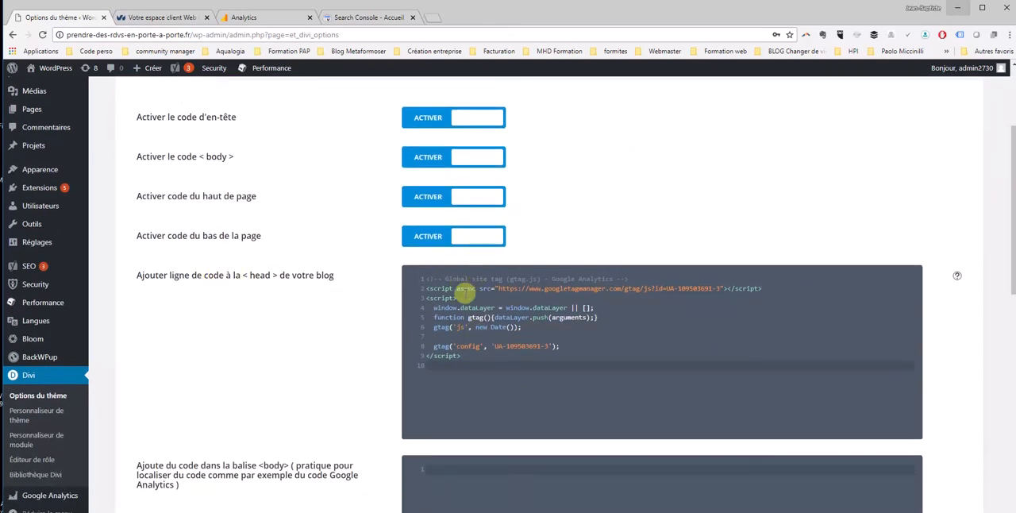
{"action": "scroll", "coordinate": [469, 307], "scroll_direction": "up", "scroll_amount": 1}
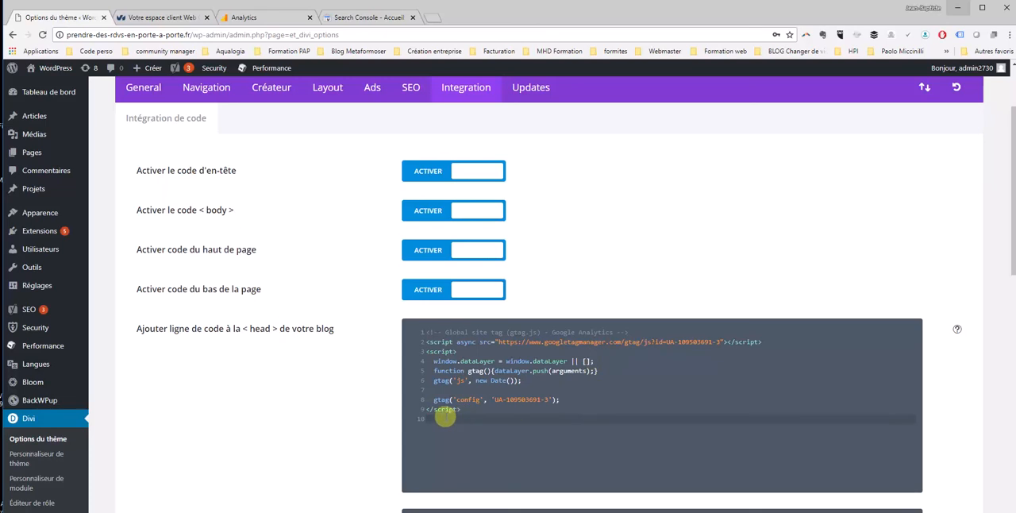
{"action": "key", "text": "ctrl+a"}
{"action": "key", "text": "Delete"}
{"action": "key", "text": "ctrl+v"}
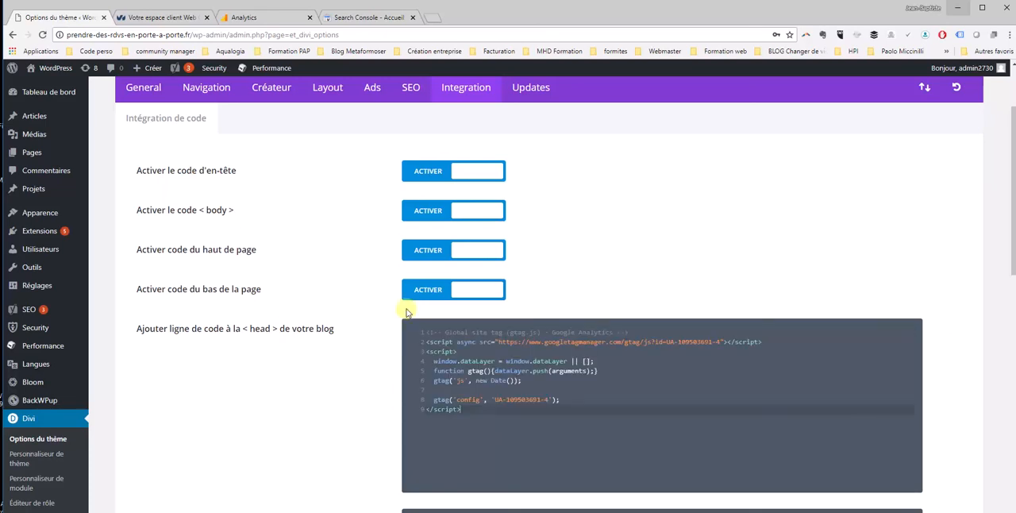
Save the Divi theme option changes and return to the head code to check it
{"action": "scroll", "coordinate": [508, 387], "scroll_direction": "down", "scroll_amount": 1}
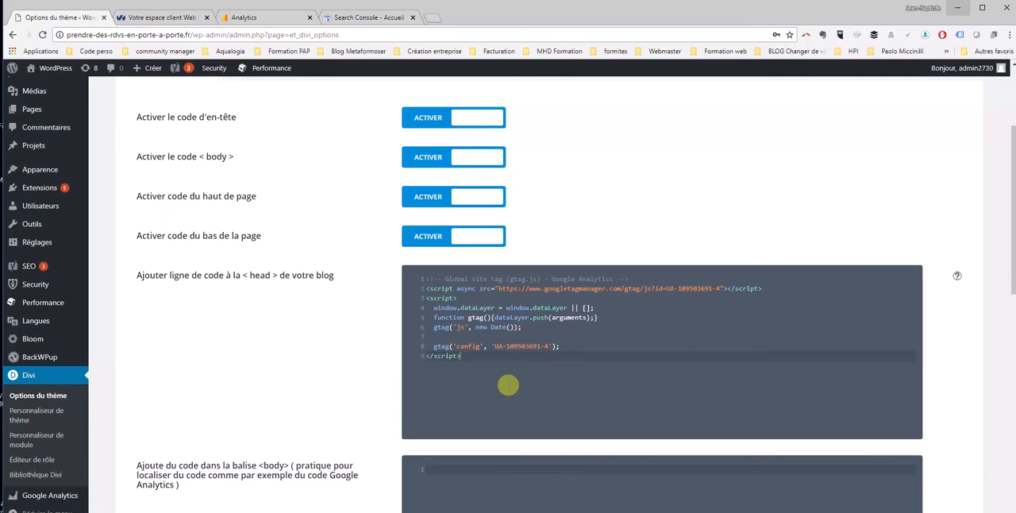
{"action": "scroll", "coordinate": [481, 370], "scroll_direction": "down", "scroll_amount": 10}
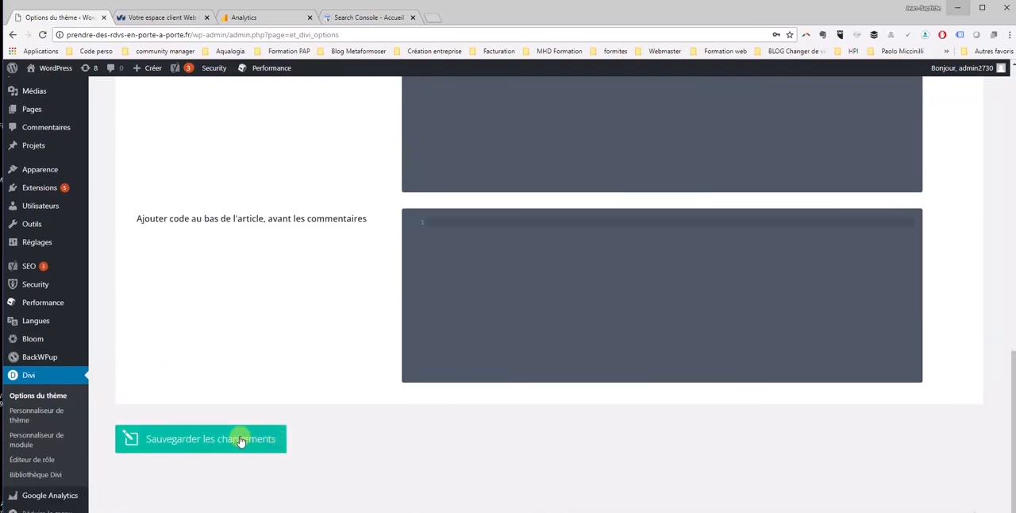
{"action": "left_click", "coordinate": [241, 441]}
{"action": "scroll", "coordinate": [333, 326], "scroll_direction": "up", "scroll_amount": 10}
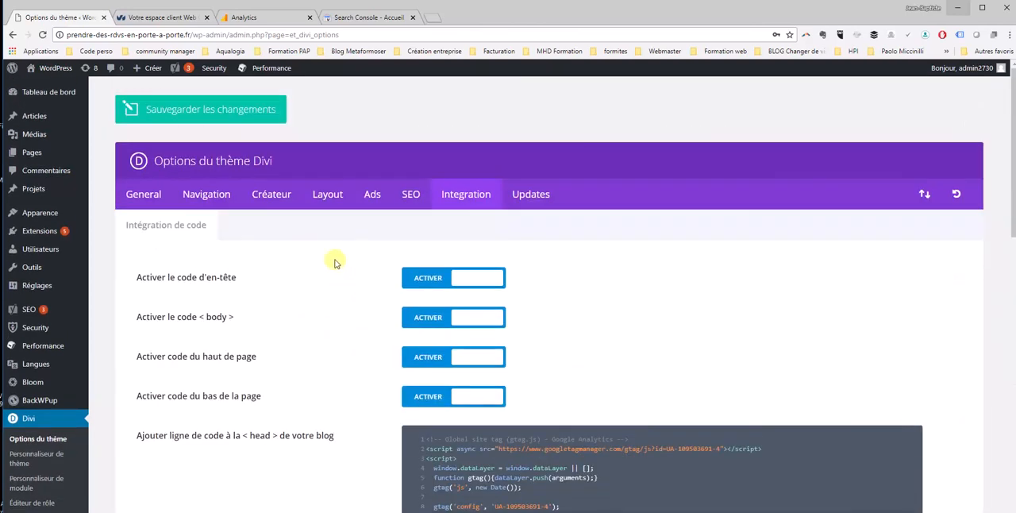
{"action": "scroll", "coordinate": [421, 250], "scroll_direction": "down", "scroll_amount": 1}
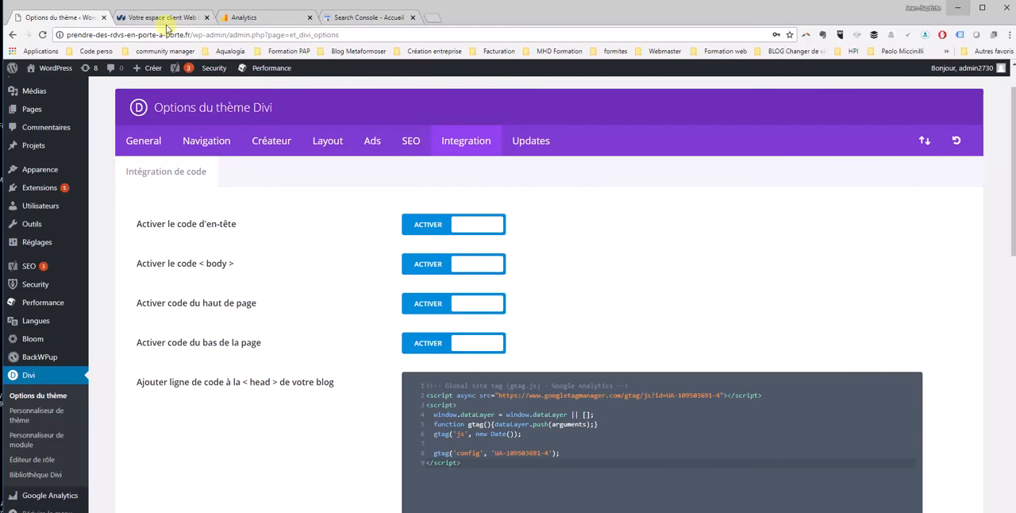
{"action": "left_click", "coordinate": [337, 18]}
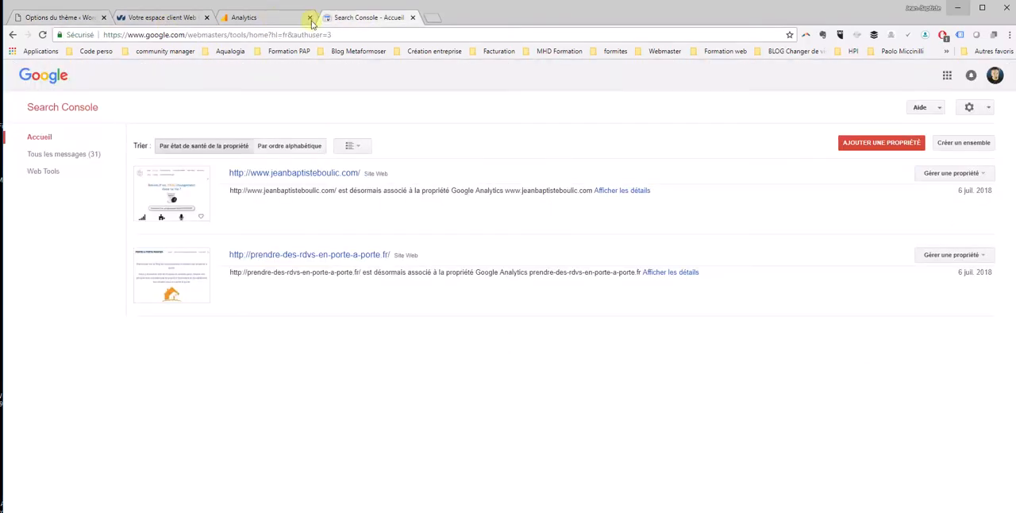
{"action": "left_click", "coordinate": [243, 18]}
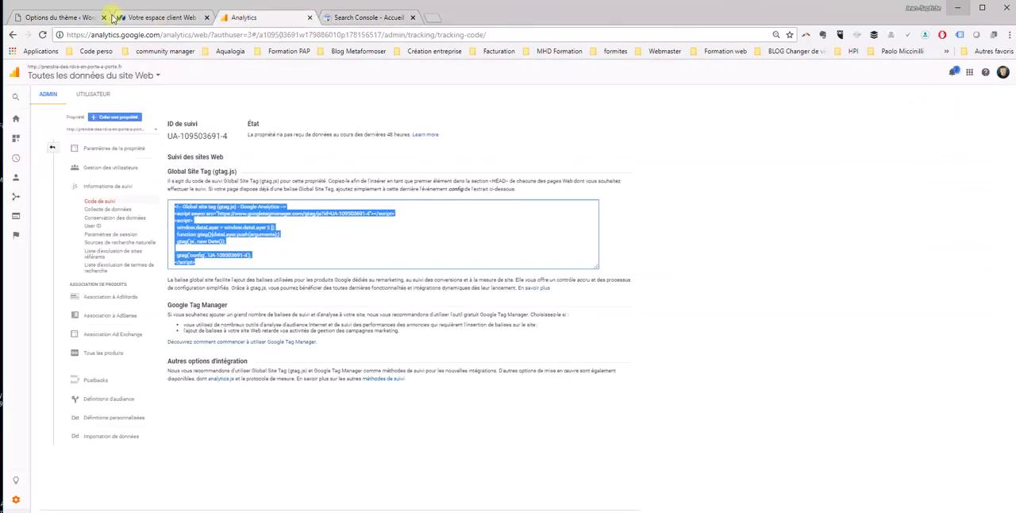
{"action": "left_click", "coordinate": [52, 17]}
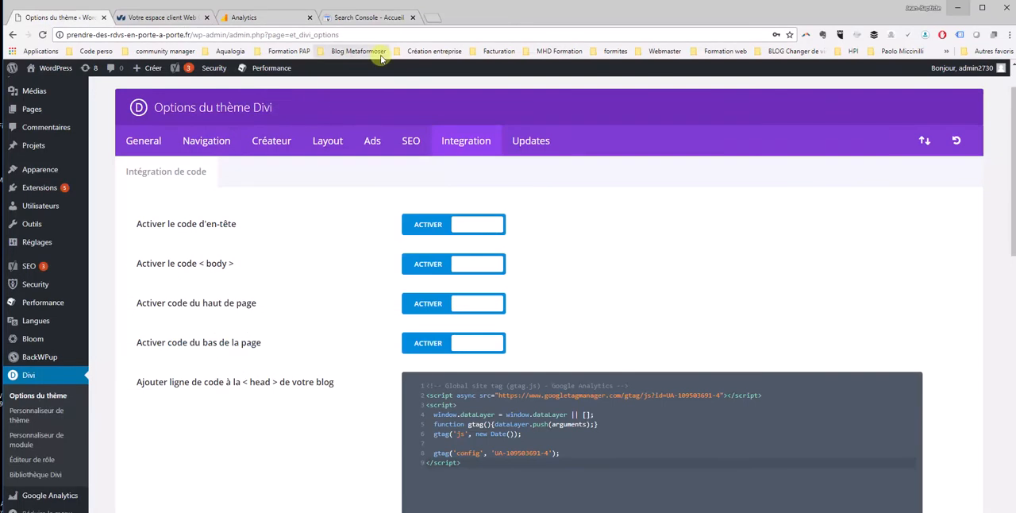
{"action": "scroll", "coordinate": [376, 67], "scroll_direction": "down", "scroll_amount": 1}
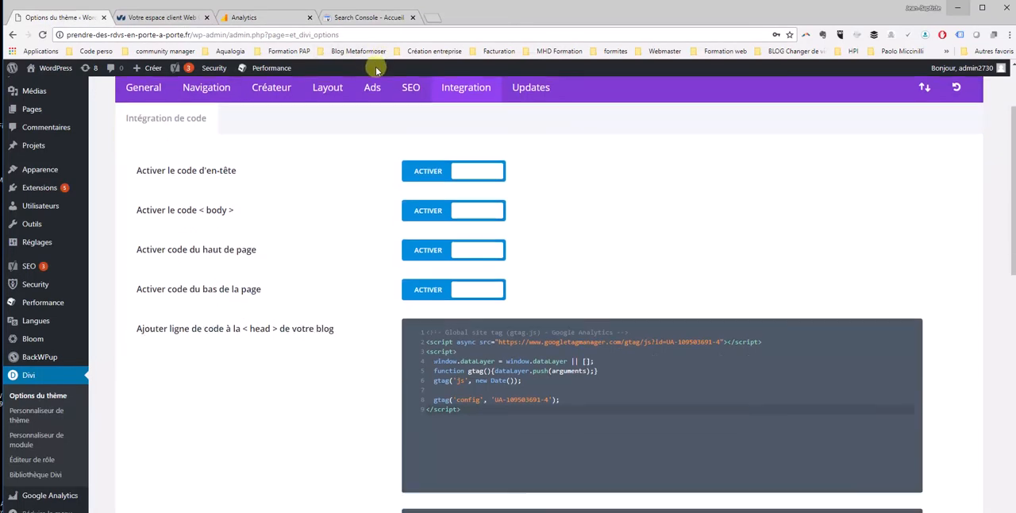
{"action": "scroll", "coordinate": [375, 67], "scroll_direction": "up", "scroll_amount": 2}
Return to Analytics and open the Search Console configuration from the new property's settings in the administration area
{"action": "left_click", "coordinate": [261, 18]}
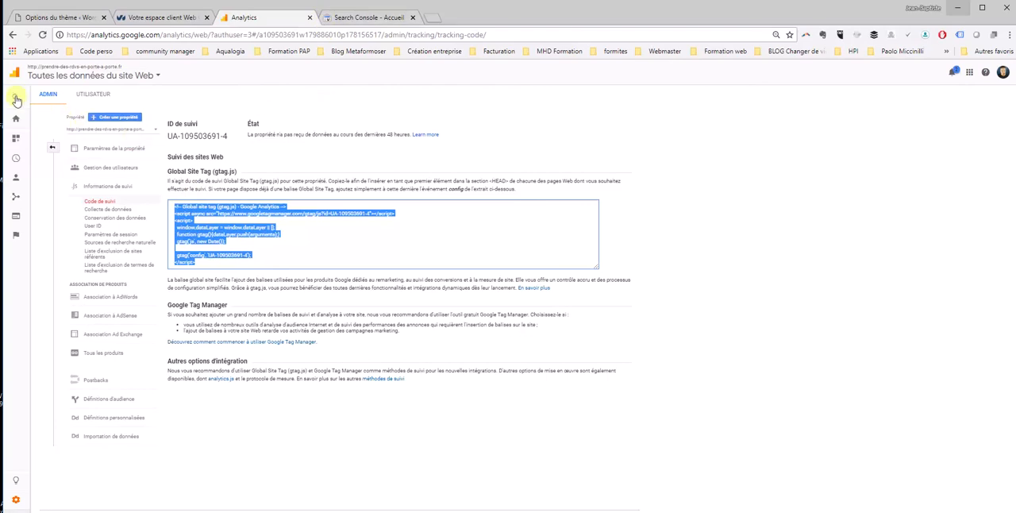
{"action": "left_click", "coordinate": [16, 119]}
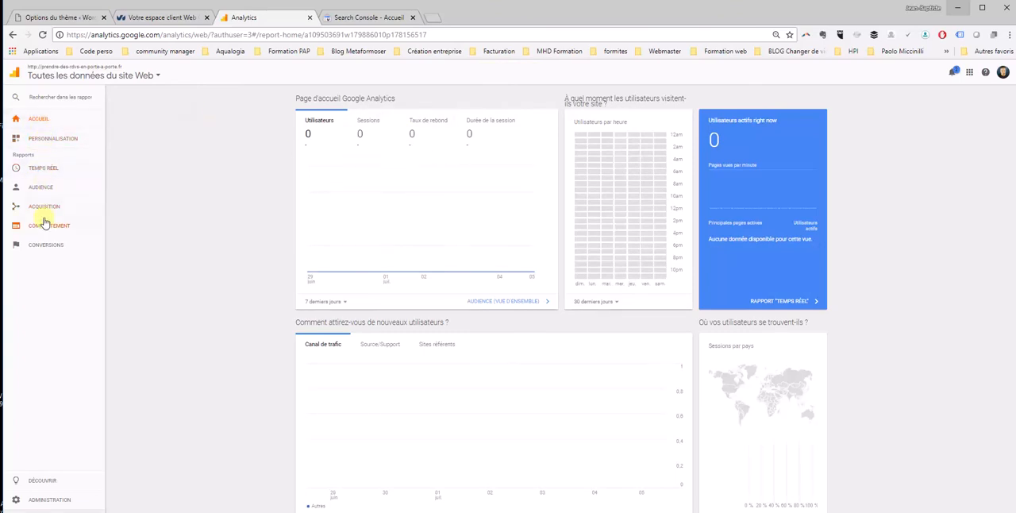
{"action": "left_click", "coordinate": [23, 499]}
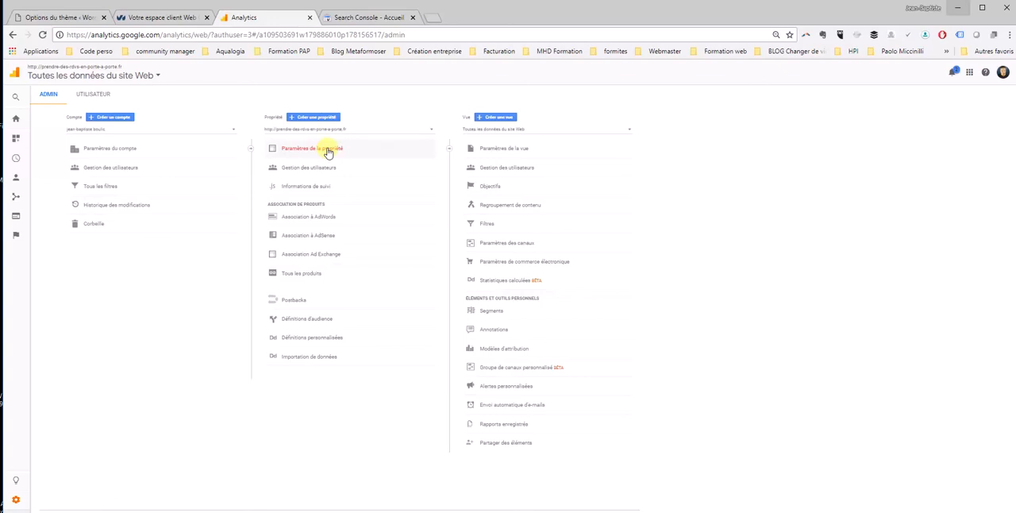
{"action": "left_click", "coordinate": [328, 151]}
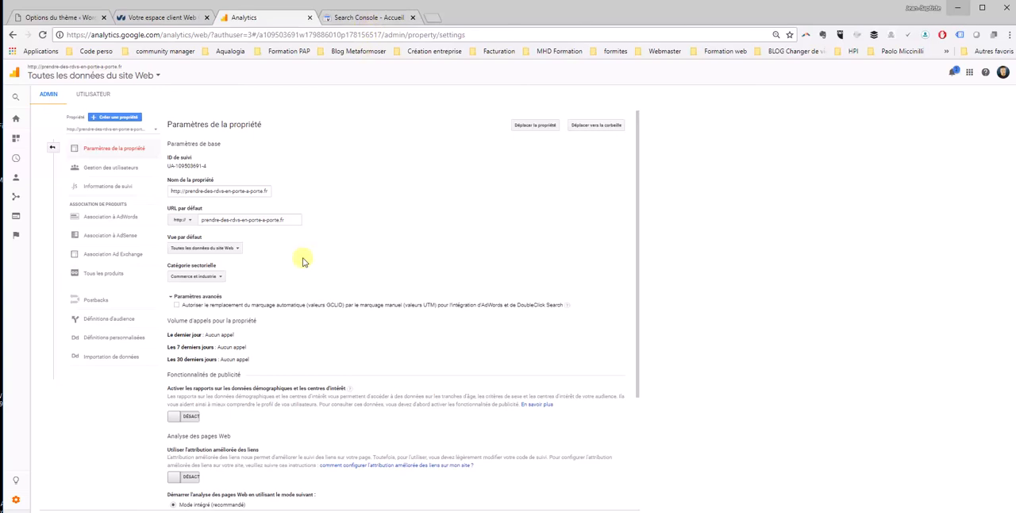
{"action": "scroll", "coordinate": [302, 262], "scroll_direction": "down", "scroll_amount": 3}
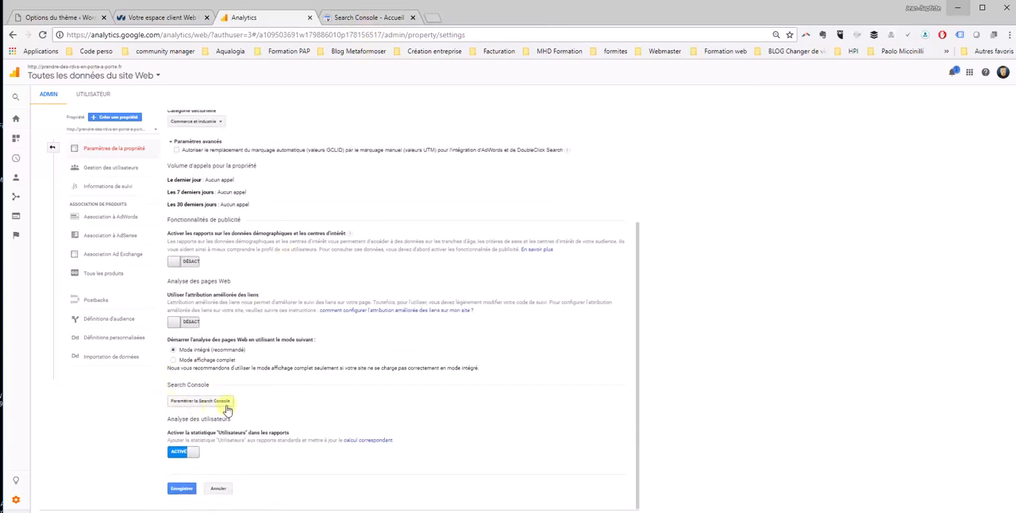
{"action": "left_click", "coordinate": [202, 402]}
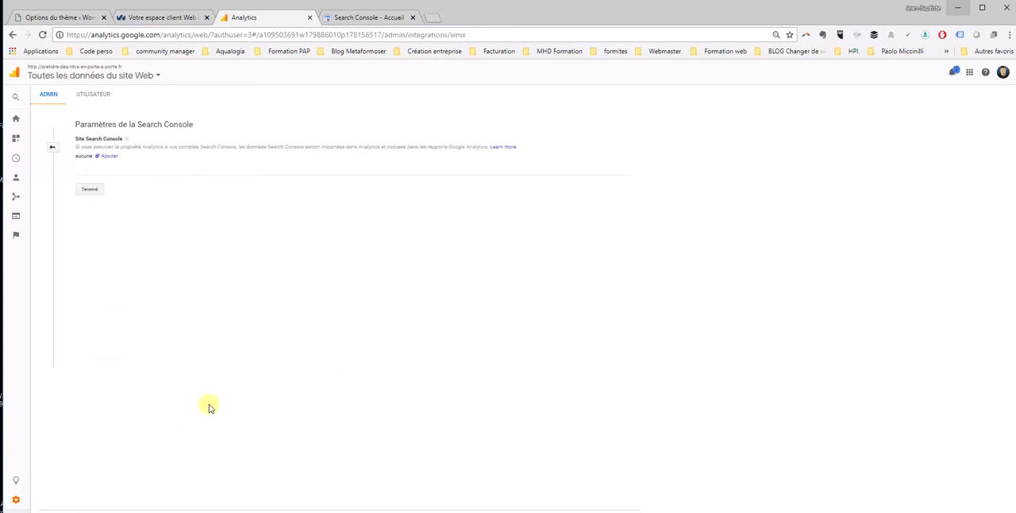
{"action": "left_click", "coordinate": [108, 158]}
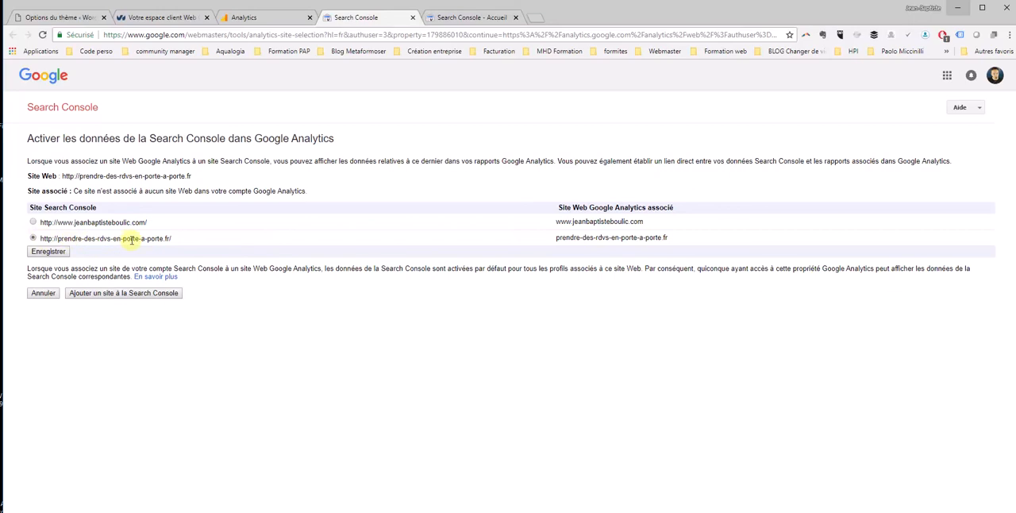
{"action": "left_click", "coordinate": [33, 238]}
{"action": "left_click", "coordinate": [49, 251]}
{"action": "left_click", "coordinate": [300, 314]}
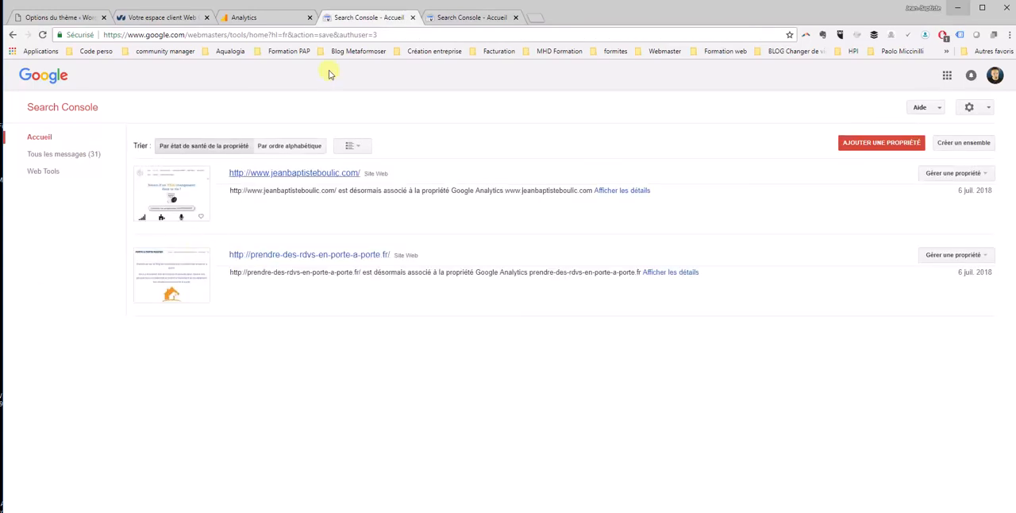
Check the Search Console settings in Analytics, then switch to the OVH customer area and review the domain's DNS zone entries
{"action": "left_click", "coordinate": [250, 18]}
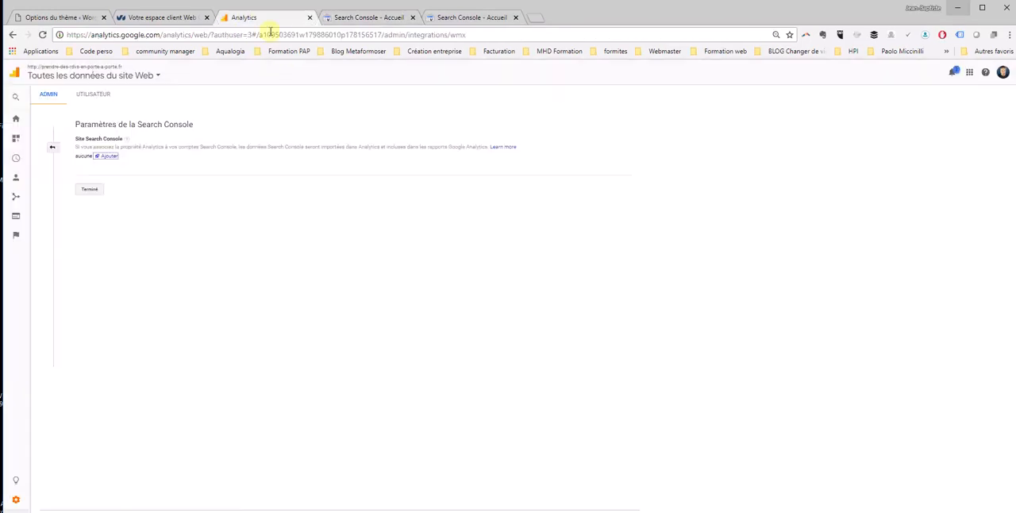
{"action": "left_click", "coordinate": [175, 18]}
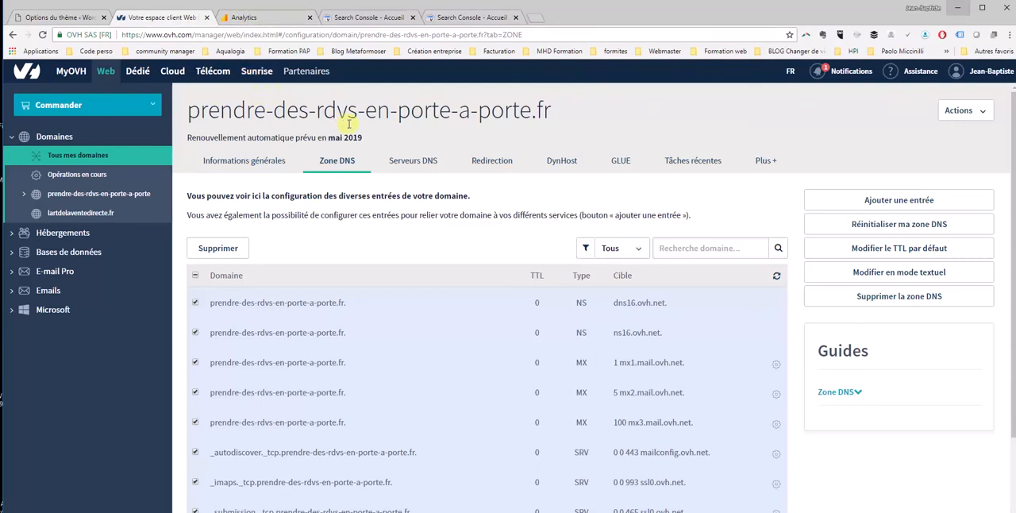
{"action": "scroll", "coordinate": [385, 167], "scroll_direction": "down", "scroll_amount": 3}
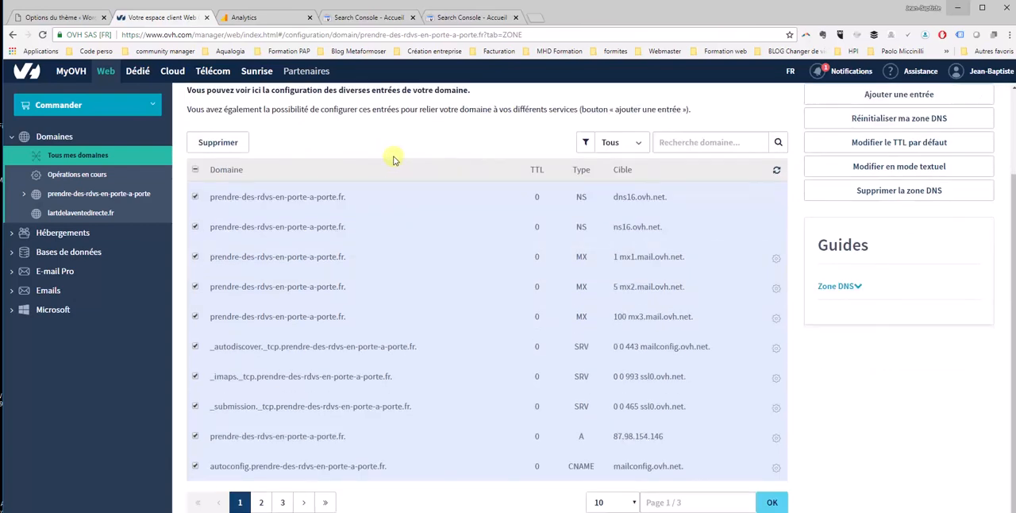
{"action": "scroll", "coordinate": [392, 158], "scroll_direction": "up", "scroll_amount": 3}
{"action": "scroll", "coordinate": [389, 158], "scroll_direction": "down", "scroll_amount": 3}
{"action": "scroll", "coordinate": [388, 157], "scroll_direction": "up", "scroll_amount": 2}
{"action": "scroll", "coordinate": [388, 156], "scroll_direction": "up", "scroll_amount": 1}
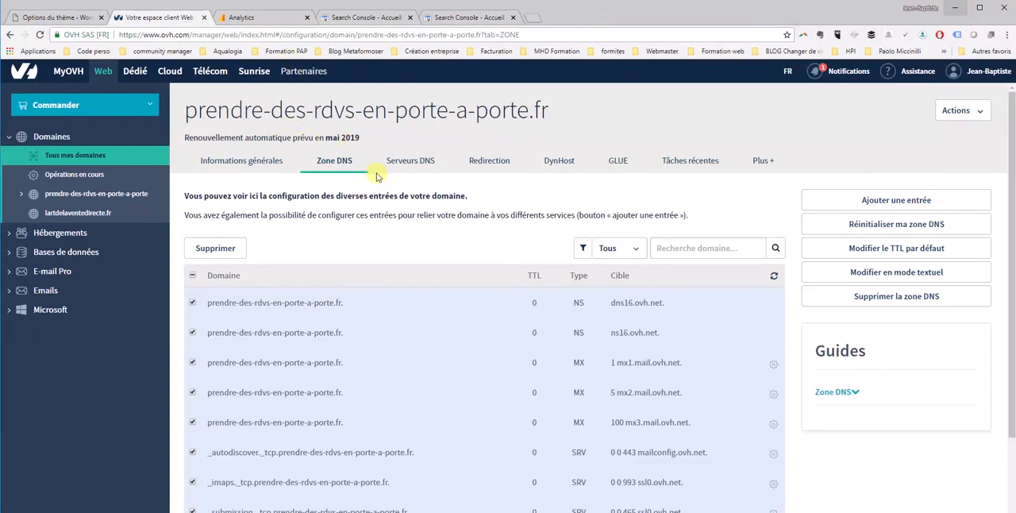
{"action": "scroll", "coordinate": [364, 173], "scroll_direction": "down", "scroll_amount": 1}
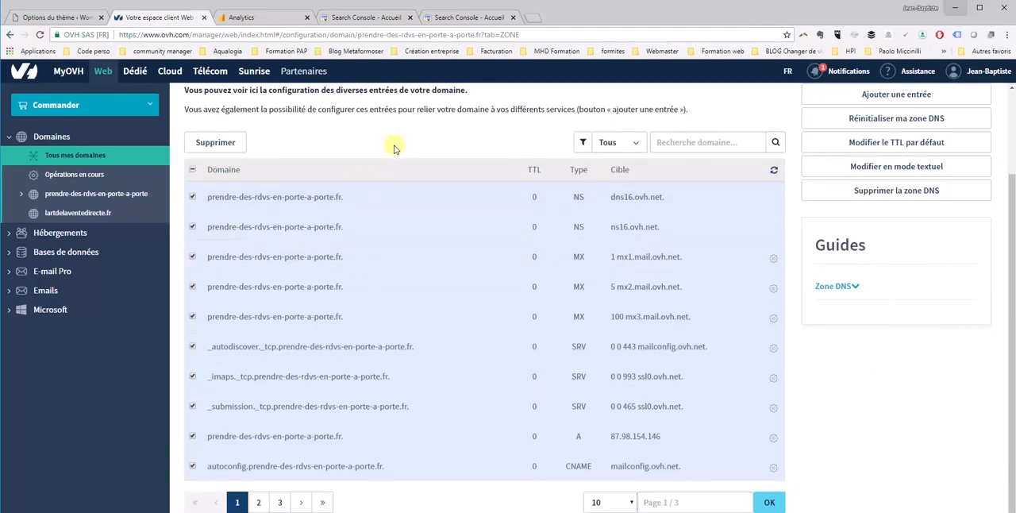
{"action": "scroll", "coordinate": [390, 154], "scroll_direction": "up", "scroll_amount": 1}
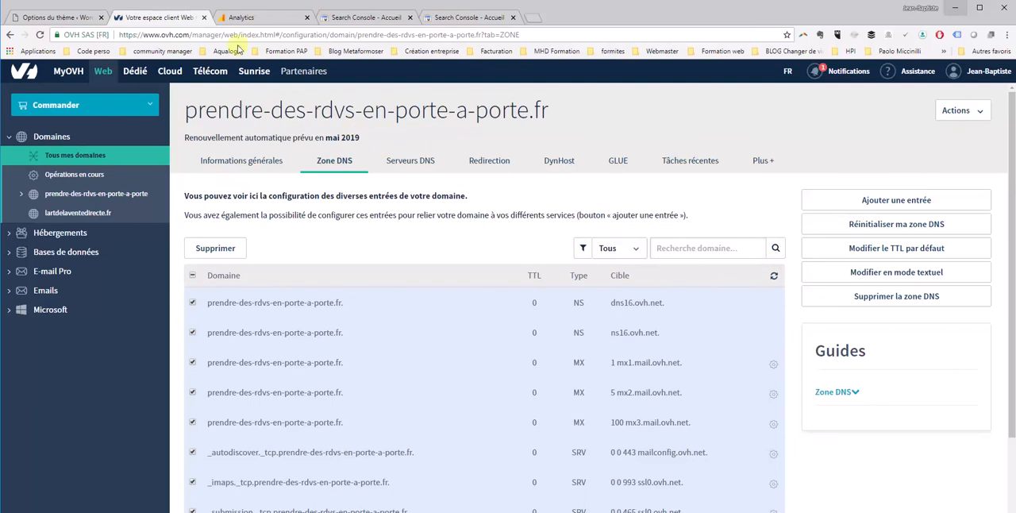